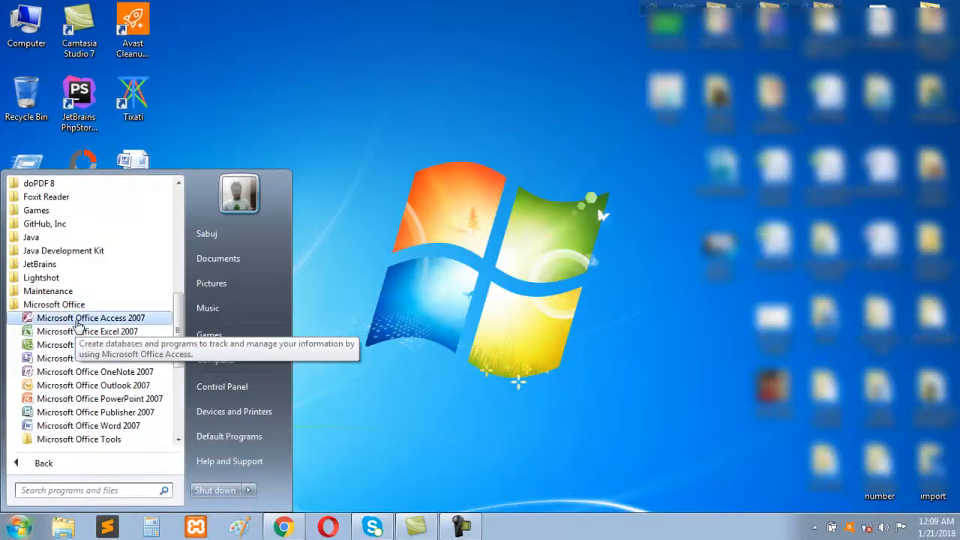
Launch Microsoft Office Access 2007 and create a blank database named Contact
{"action": "left_click", "coordinate": [116, 322]}
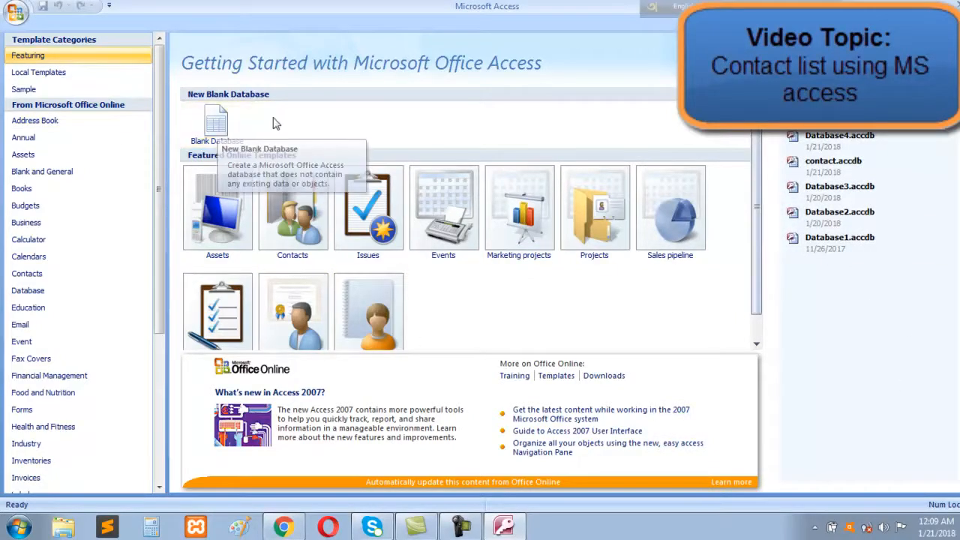
{"action": "left_click", "coordinate": [235, 129]}
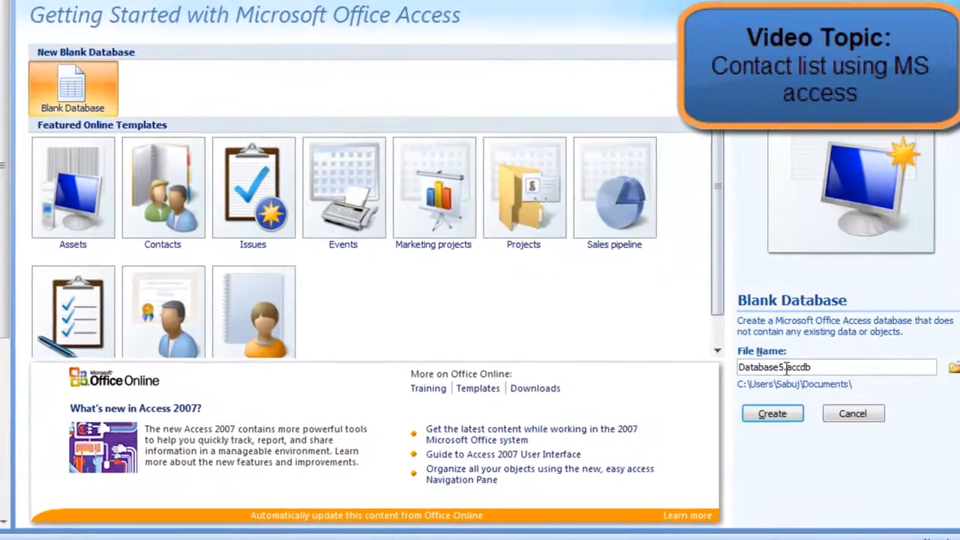
{"action": "left_click_drag", "start_coordinate": [800, 361], "coordinate": [748, 361]}
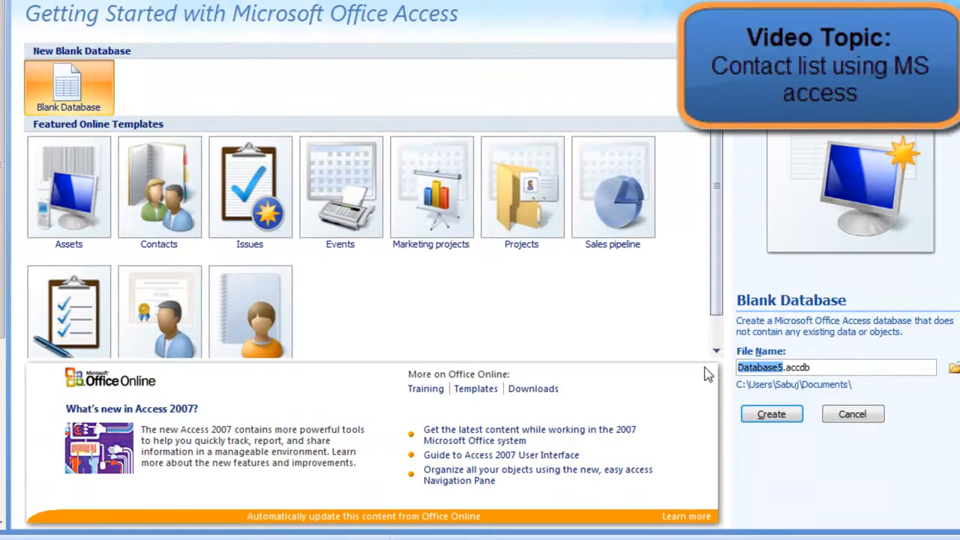
{"action": "type", "text": "Conta"}
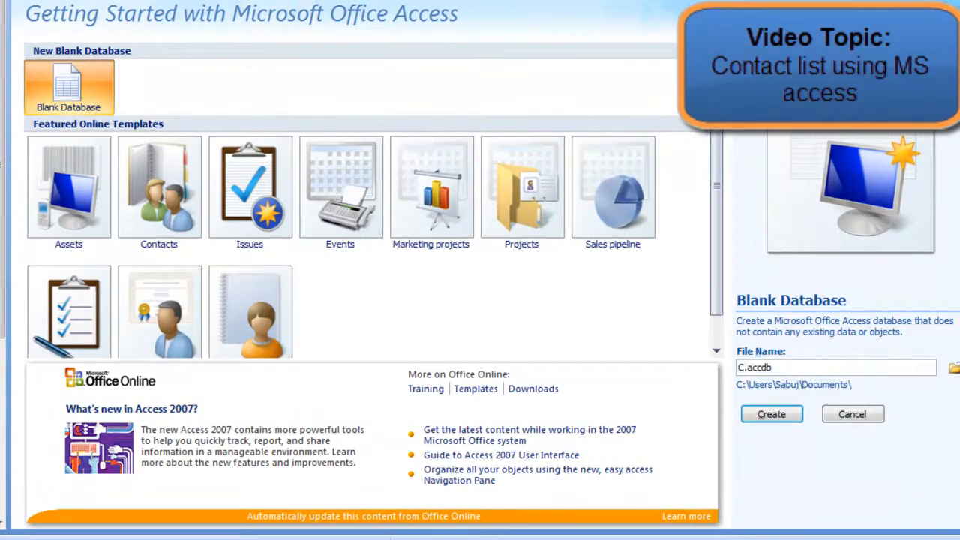
{"action": "type", "text": "ct"}
{"action": "left_click", "coordinate": [780, 414]}
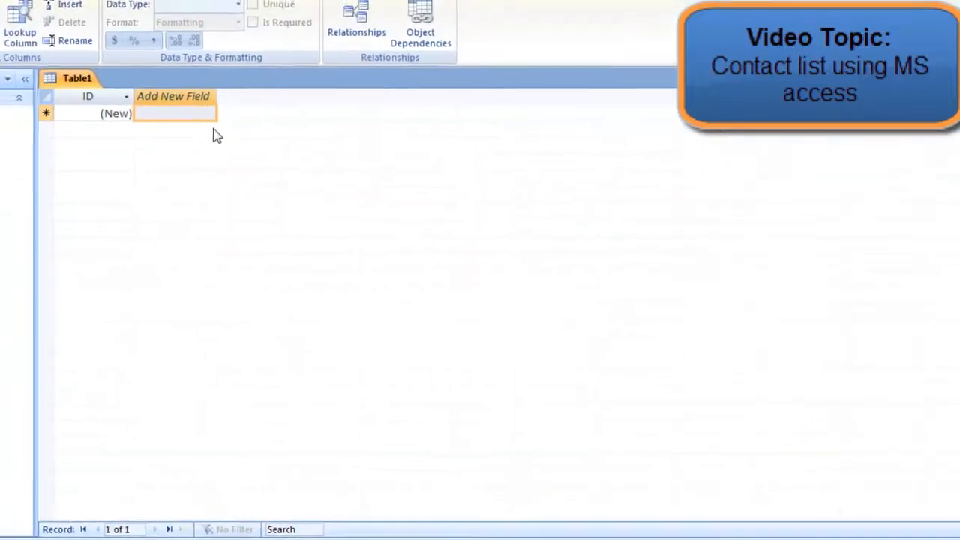
Add the fields Full Name and Address to the new table after the ID column
{"action": "double_click", "coordinate": [281, 127]}
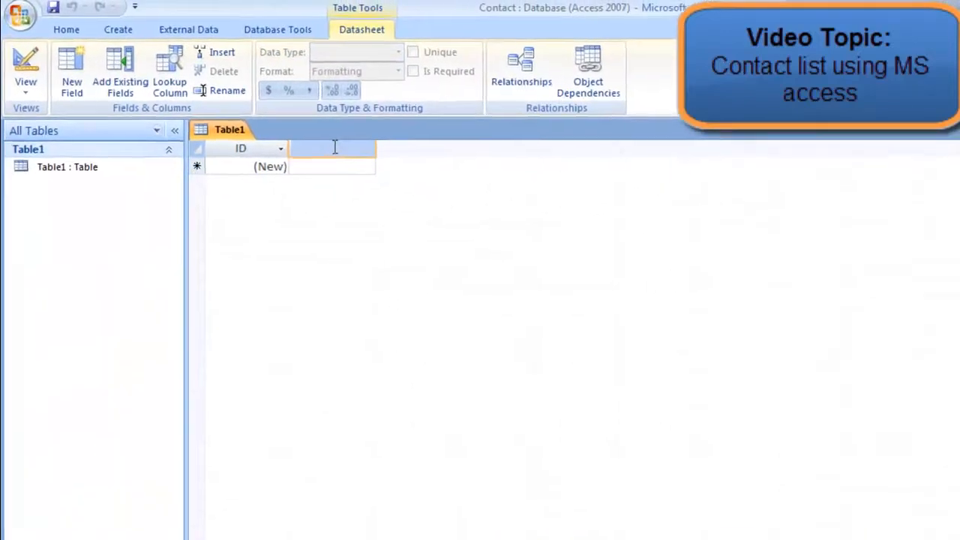
{"action": "type", "text": "Fu"}
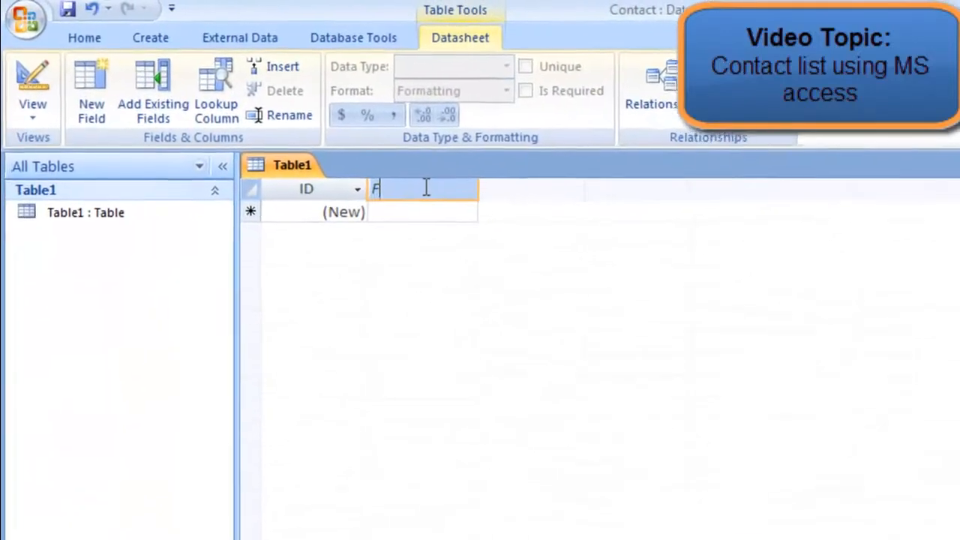
{"action": "type", "text": "ll Name"}
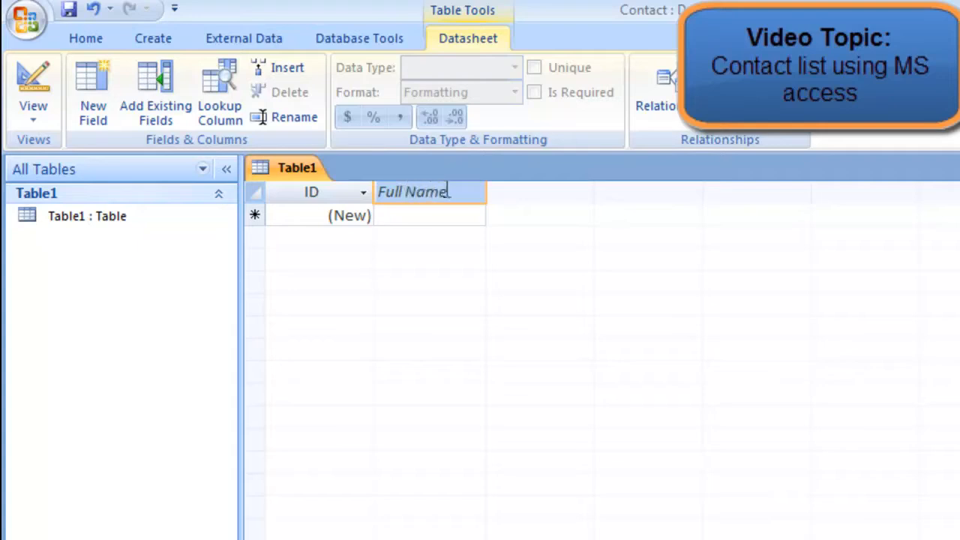
{"action": "left_click", "coordinate": [463, 215]}
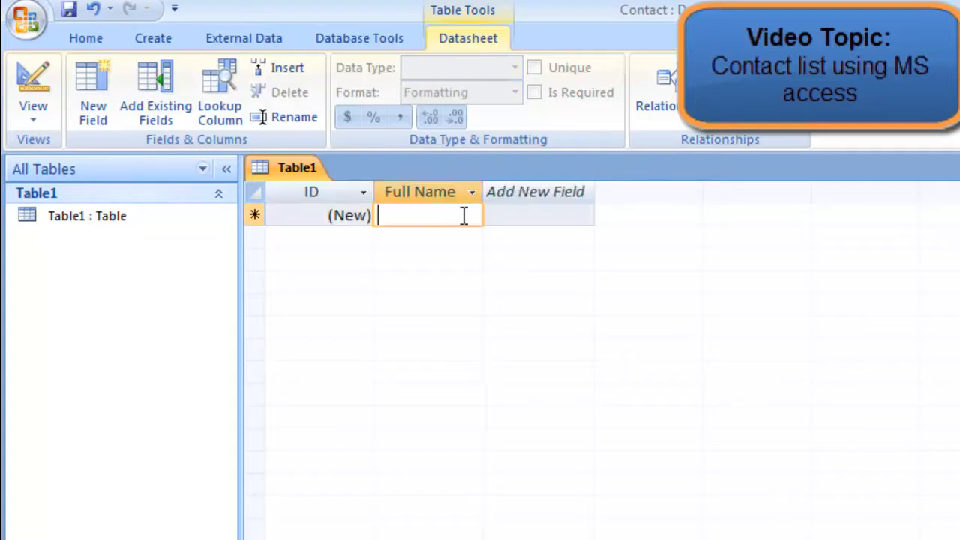
{"action": "double_click", "coordinate": [525, 193]}
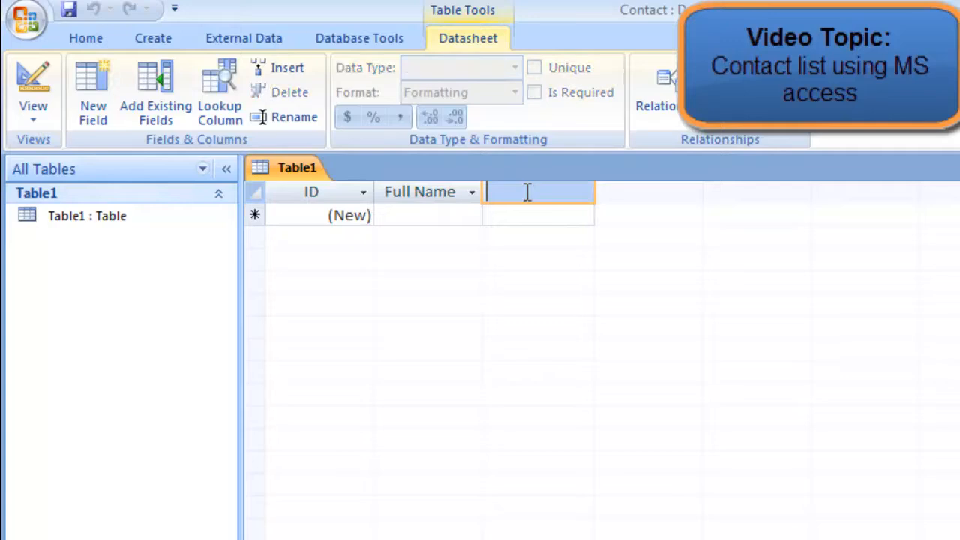
{"action": "type", "text": "Address"}
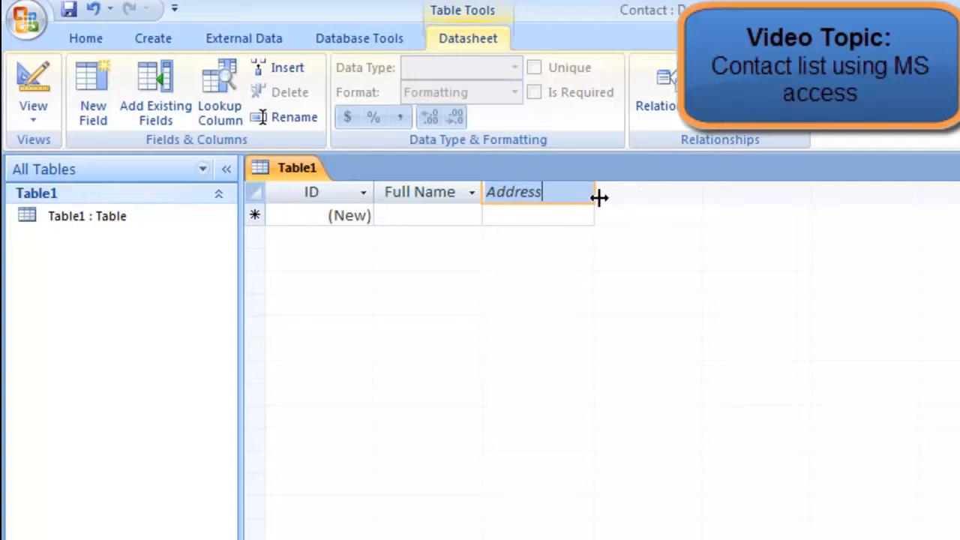
{"action": "left_click", "coordinate": [534, 215]}
Add the fields Gender and Mobile to the table after Address
{"action": "double_click", "coordinate": [637, 193]}
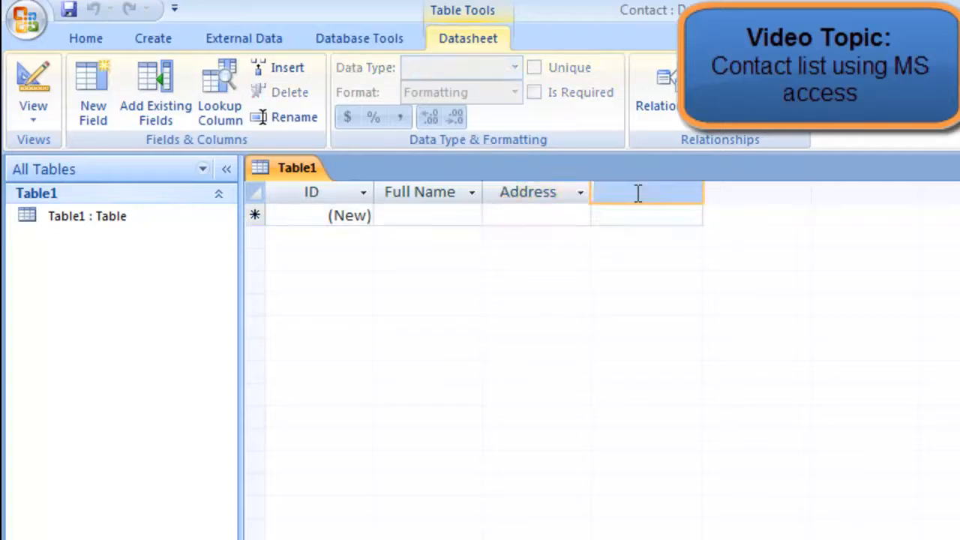
{"action": "type", "text": "Gender"}
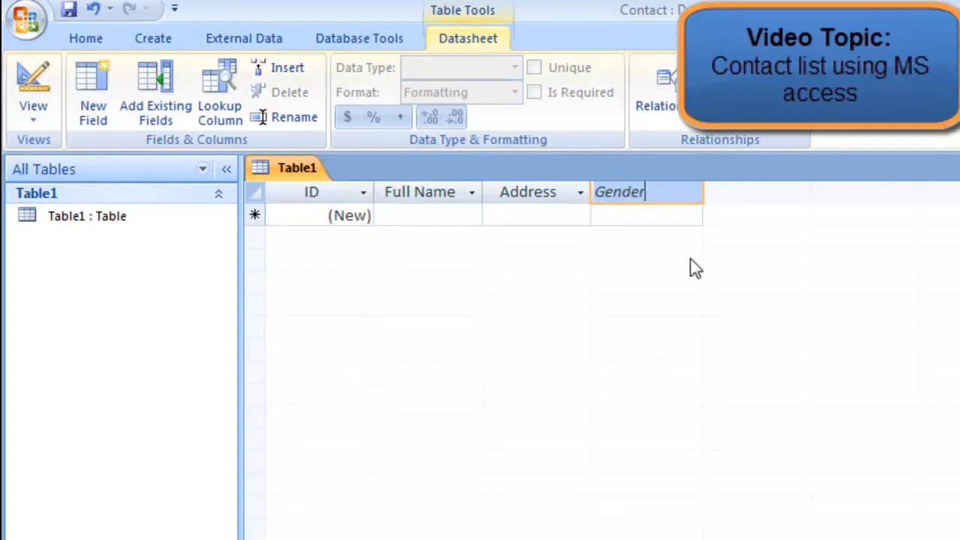
{"action": "left_click", "coordinate": [652, 218]}
{"action": "double_click", "coordinate": [720, 192]}
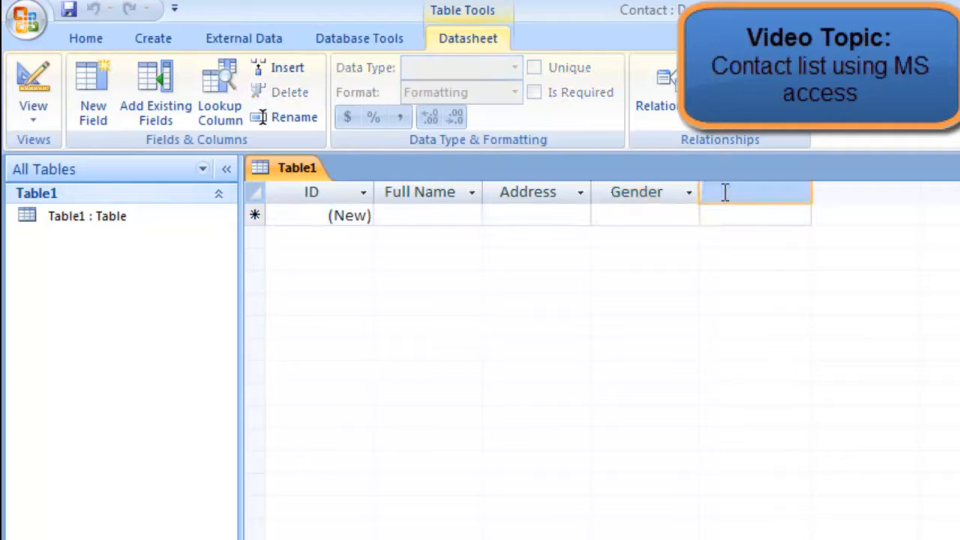
{"action": "type", "text": "Mobile"}
{"action": "left_click", "coordinate": [790, 217]}
Add the fields Profession and Blood Group to the table after Mobile
{"action": "double_click", "coordinate": [867, 190]}
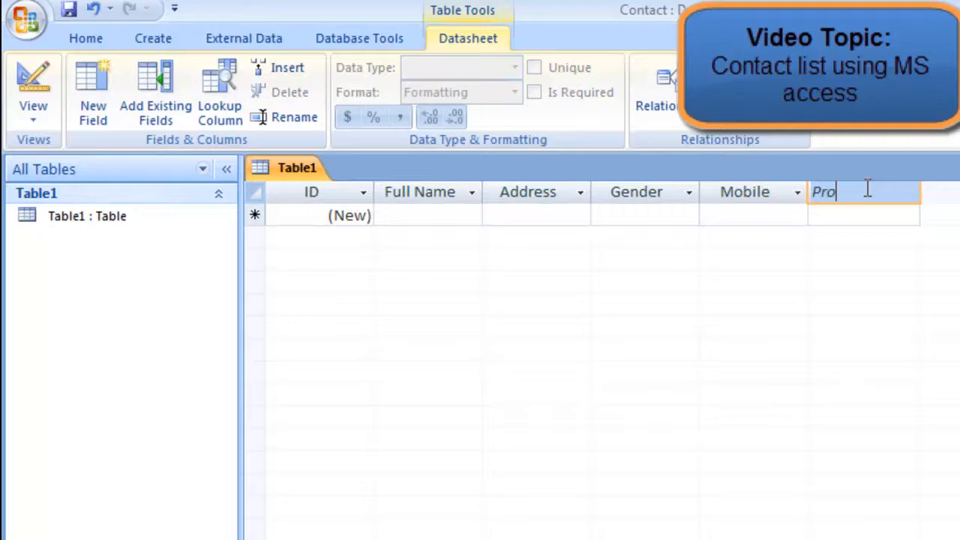
{"action": "type", "text": "Profession"}
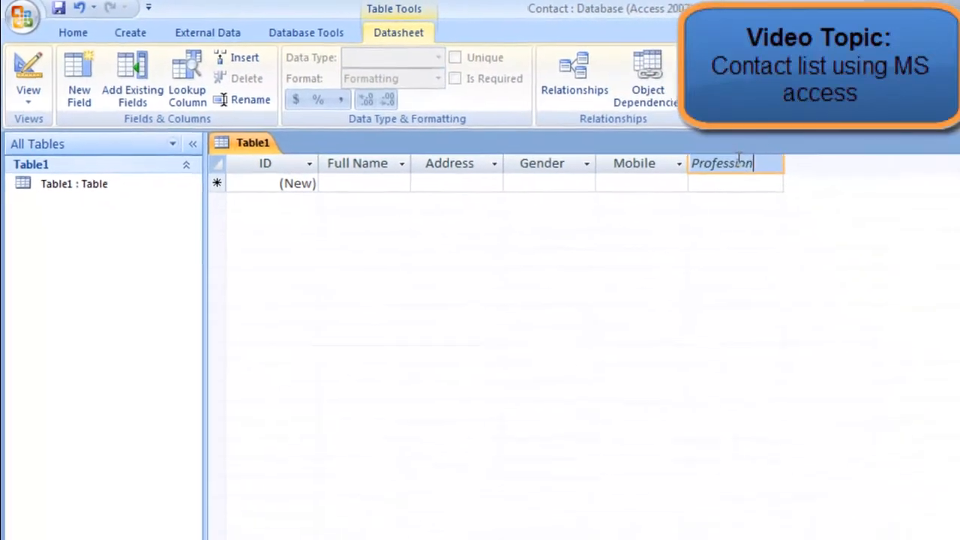
{"action": "left_click", "coordinate": [754, 183]}
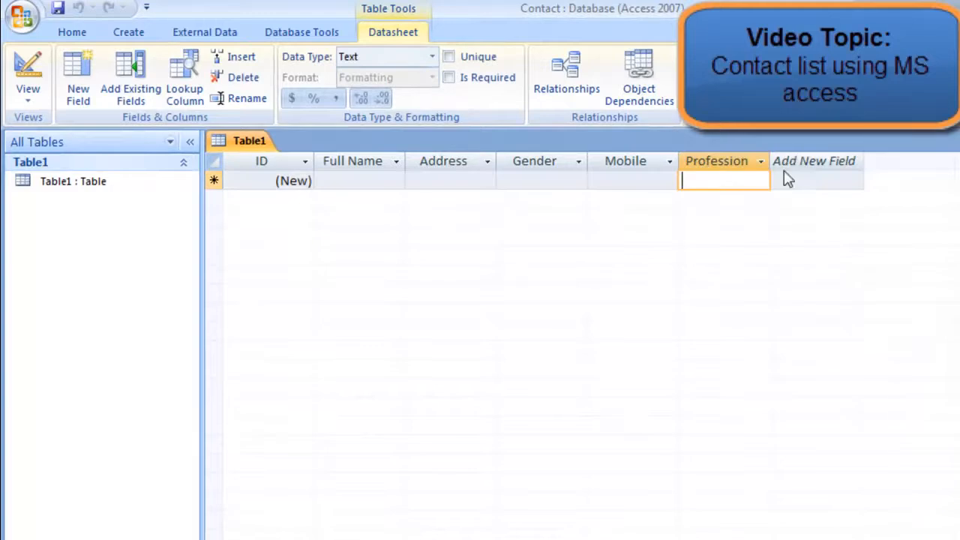
{"action": "double_click", "coordinate": [806, 161]}
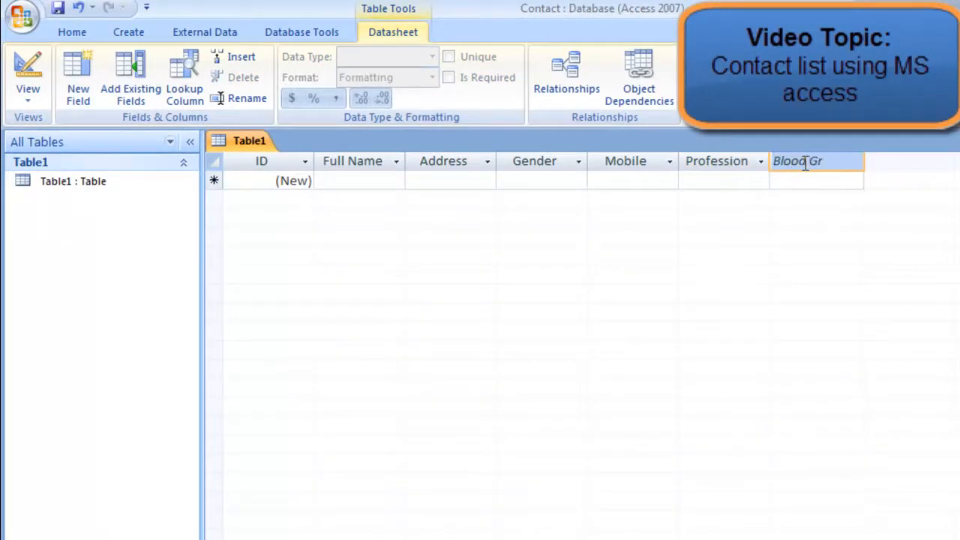
{"action": "type", "text": "Blood Group"}
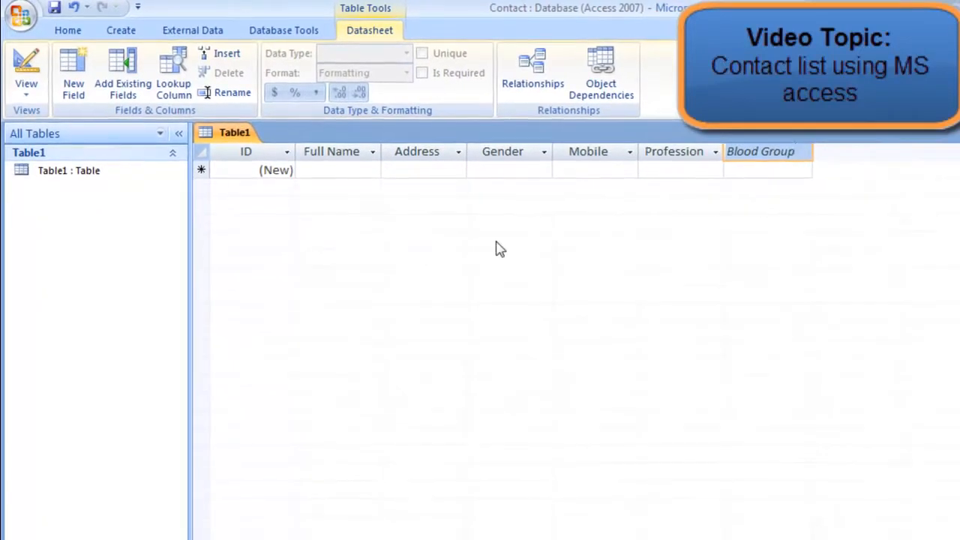
Save the table under the name Contact-List
{"action": "left_click", "coordinate": [54, 7]}
{"action": "type", "text": "Contact-List"}
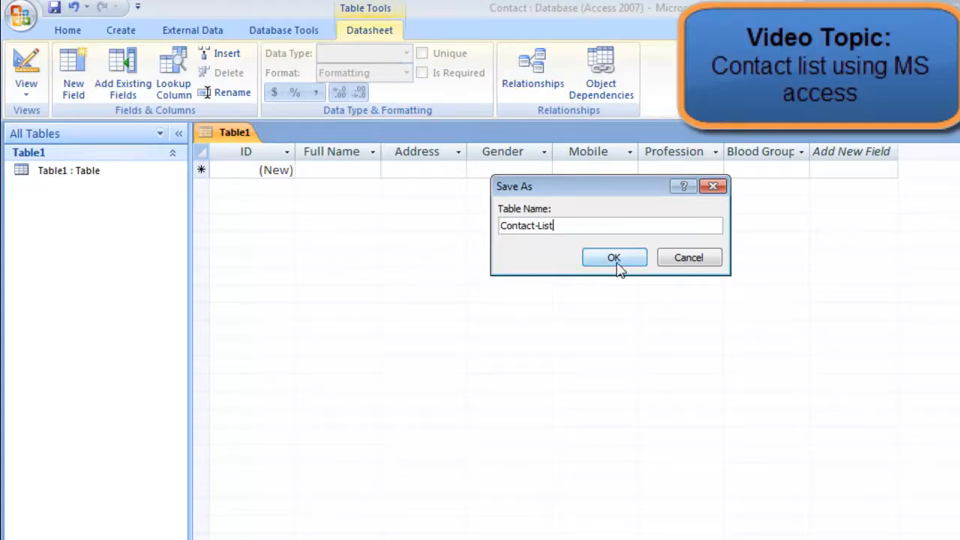
{"action": "left_click", "coordinate": [615, 260]}
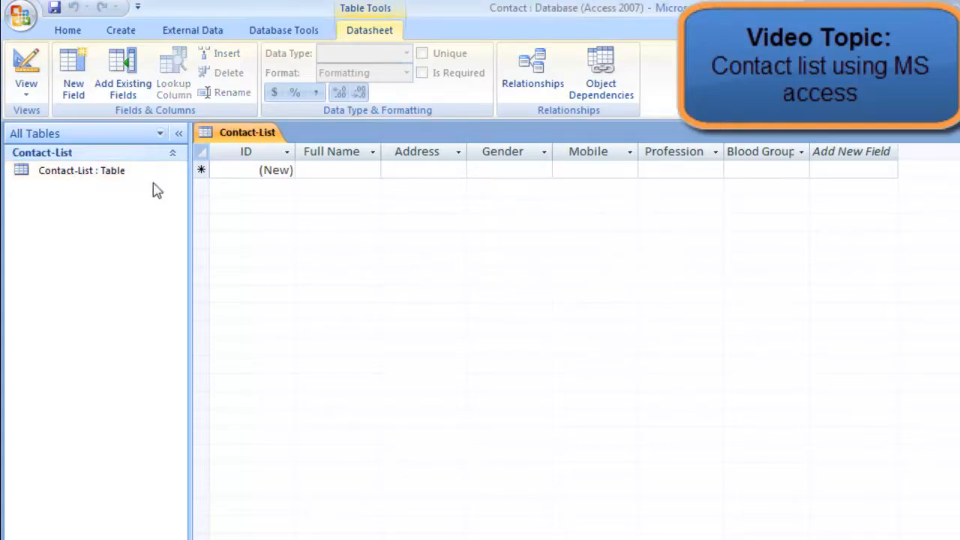
Open the Contact-List table in Design View and review the data type choices of the ID field
{"action": "right_click", "coordinate": [48, 177]}
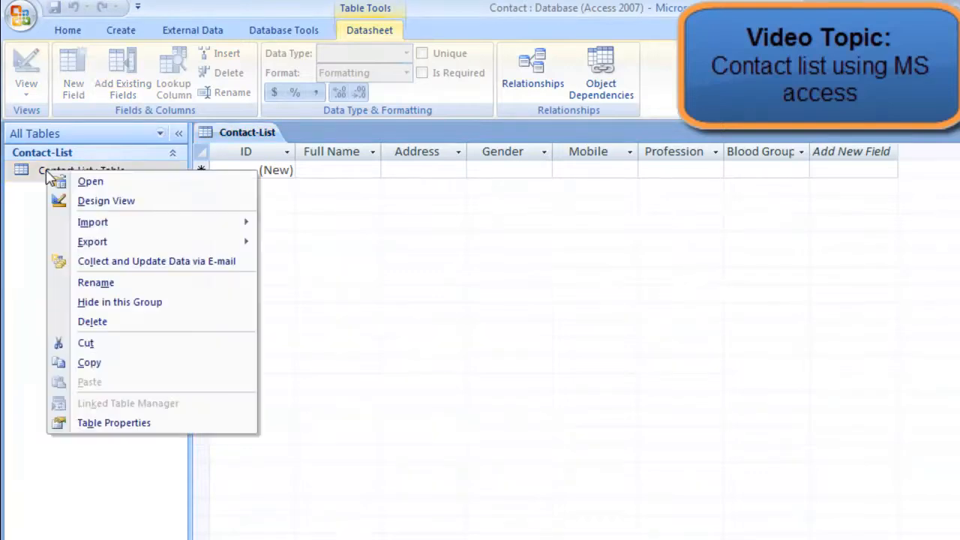
{"action": "left_click", "coordinate": [91, 201]}
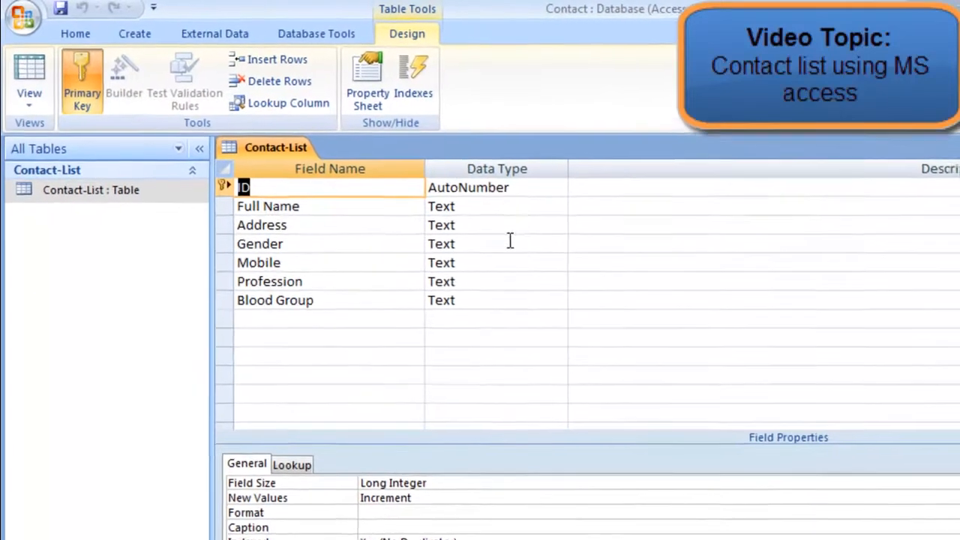
{"action": "left_click", "coordinate": [264, 192]}
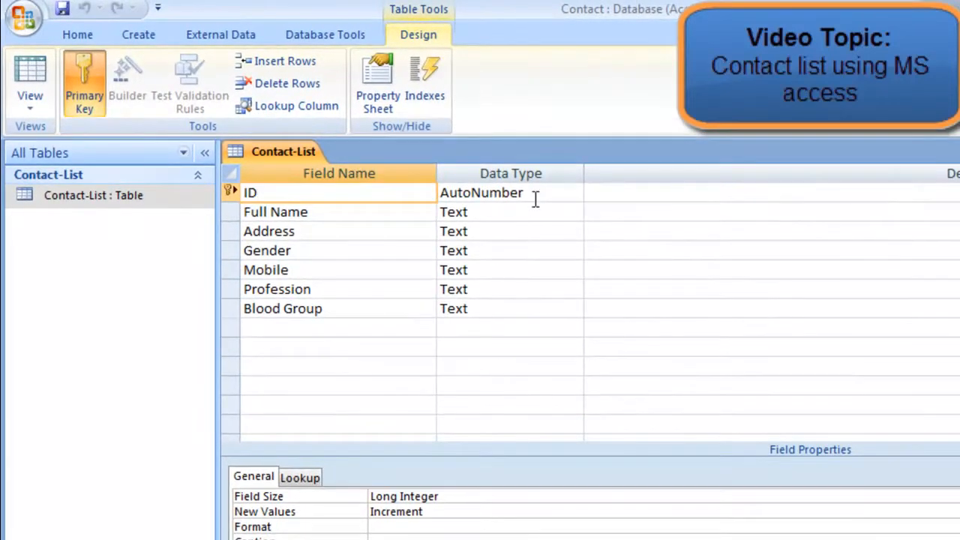
{"action": "left_click", "coordinate": [562, 196]}
{"action": "left_click", "coordinate": [573, 193]}
{"action": "left_click", "coordinate": [543, 307]}
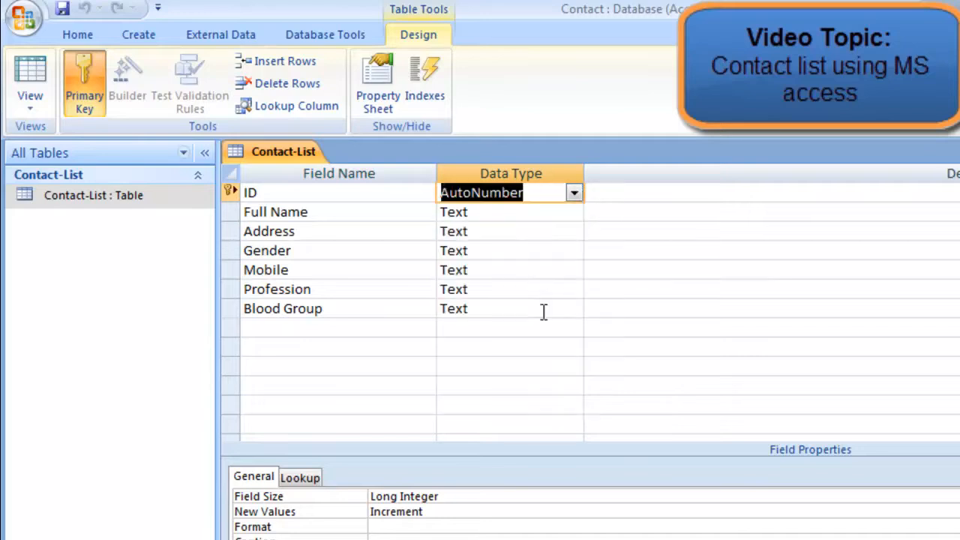
Choose Text as the data type for the Full Name and Address fields
{"action": "left_click", "coordinate": [482, 213]}
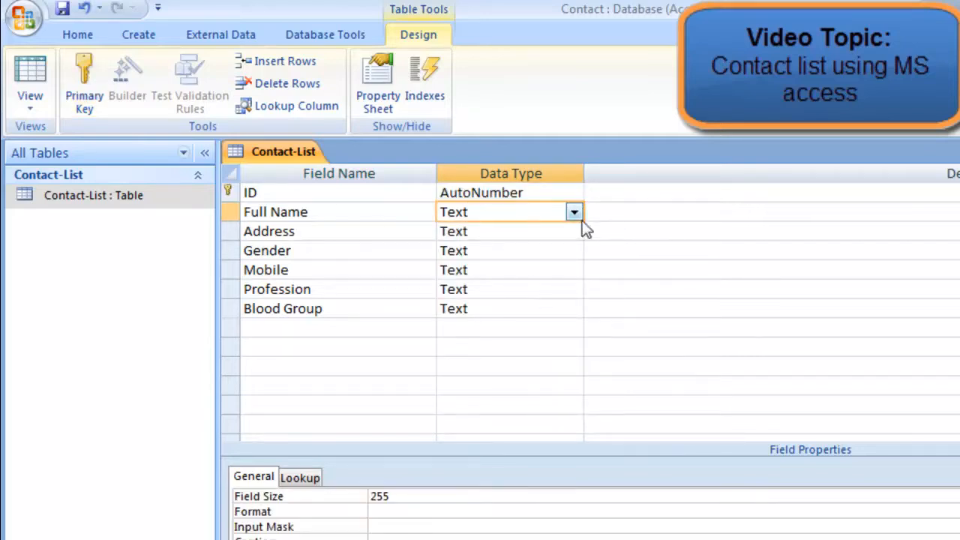
{"action": "left_click", "coordinate": [573, 212]}
{"action": "left_click", "coordinate": [509, 234]}
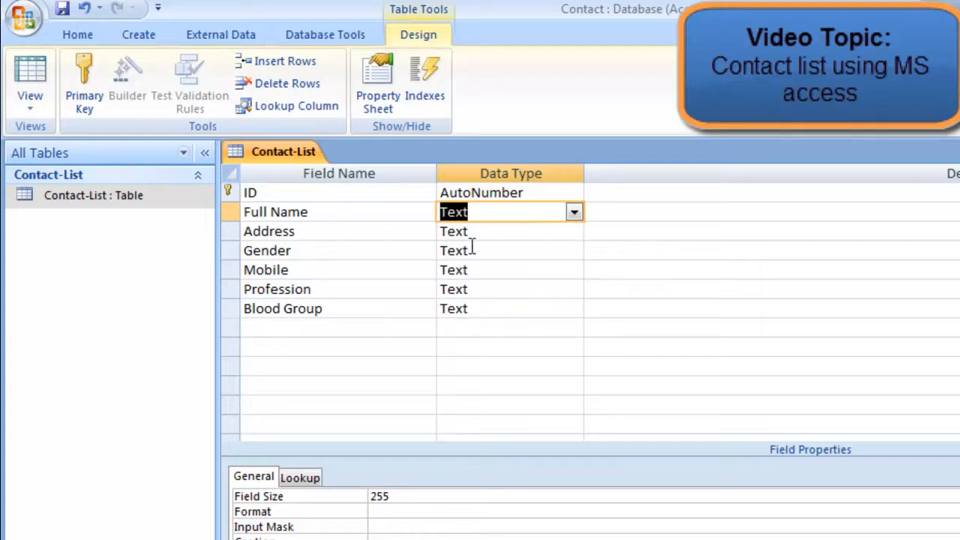
{"action": "left_click", "coordinate": [491, 232]}
{"action": "left_click", "coordinate": [574, 231]}
{"action": "left_click", "coordinate": [530, 253]}
Start the Lookup Wizard for the Gender field and choose to enter the lookup values manually
{"action": "left_click", "coordinate": [493, 252]}
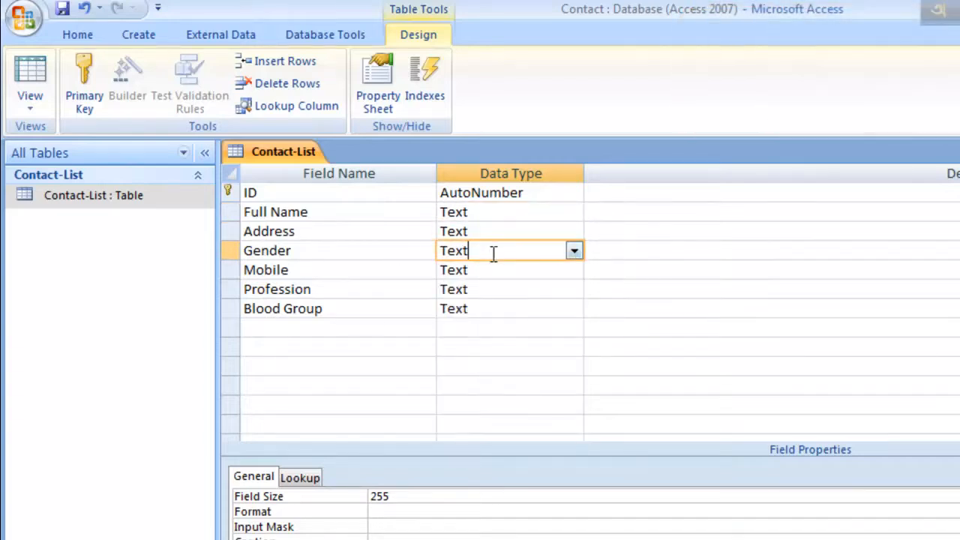
{"action": "left_click", "coordinate": [574, 251]}
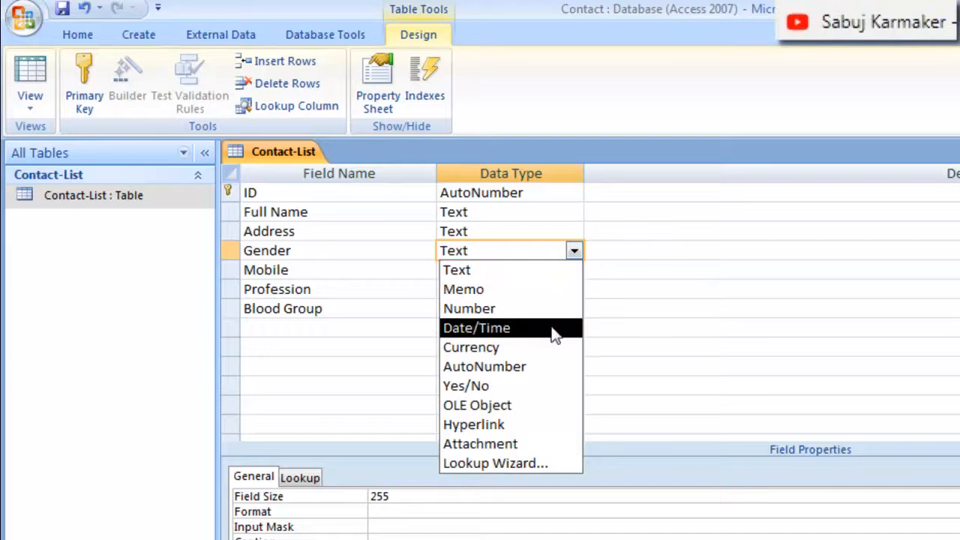
{"action": "left_click", "coordinate": [523, 463]}
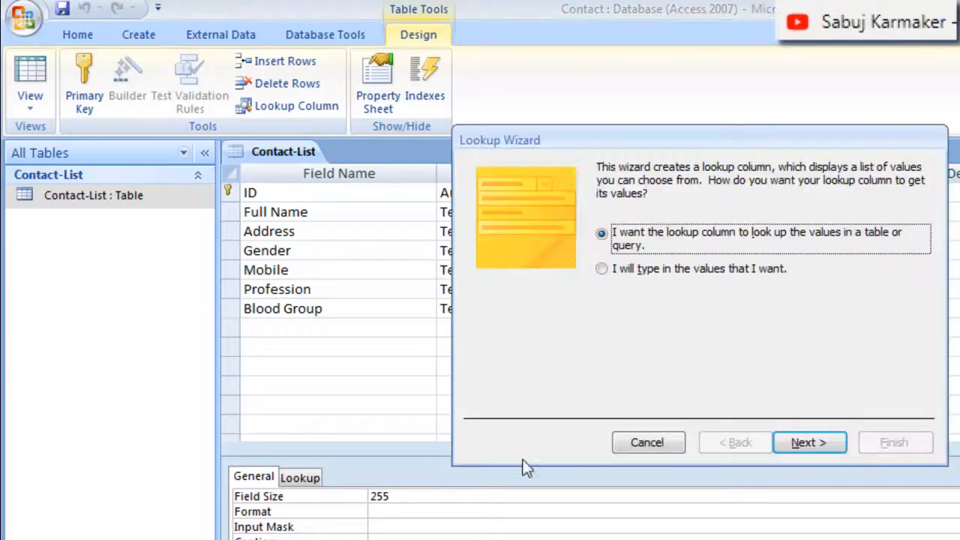
{"action": "left_click", "coordinate": [601, 270]}
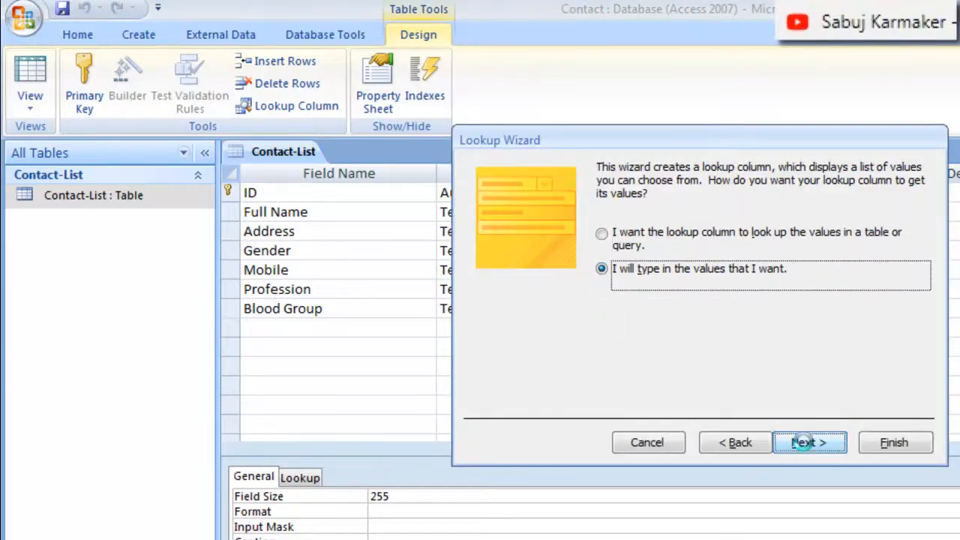
{"action": "left_click", "coordinate": [803, 442]}
Enter Male and Female as the Gender lookup values in one column and finish the wizard
{"action": "left_click", "coordinate": [546, 289]}
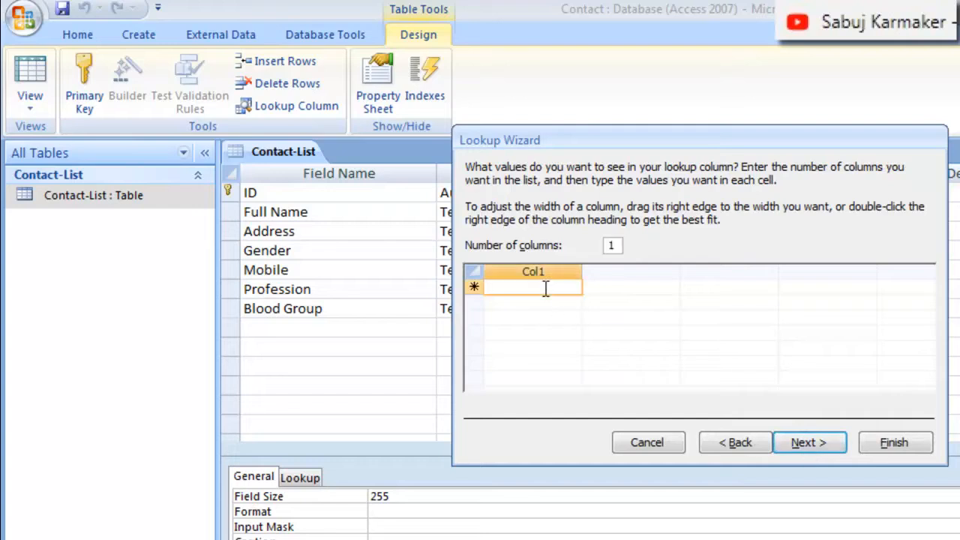
{"action": "type", "text": "Male"}
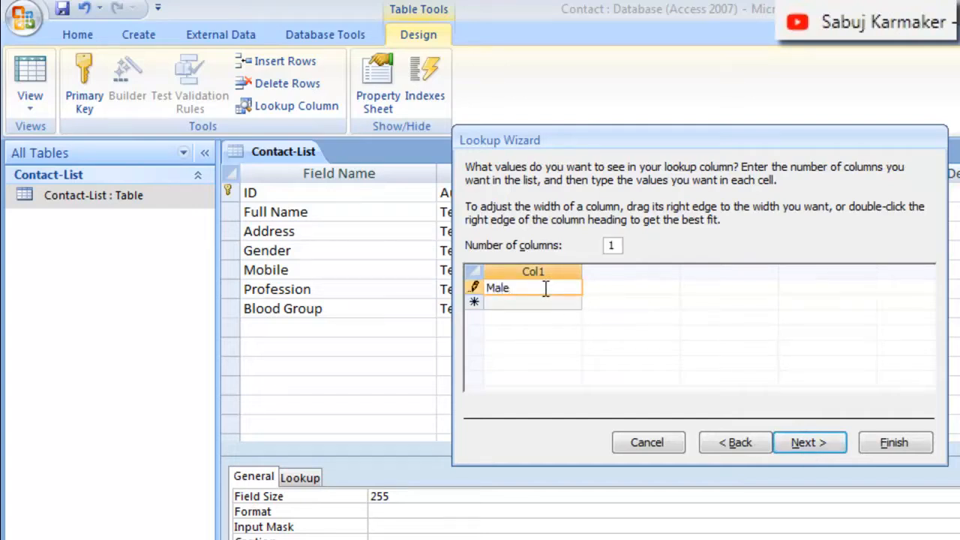
{"action": "left_click", "coordinate": [550, 303]}
{"action": "type", "text": "Female"}
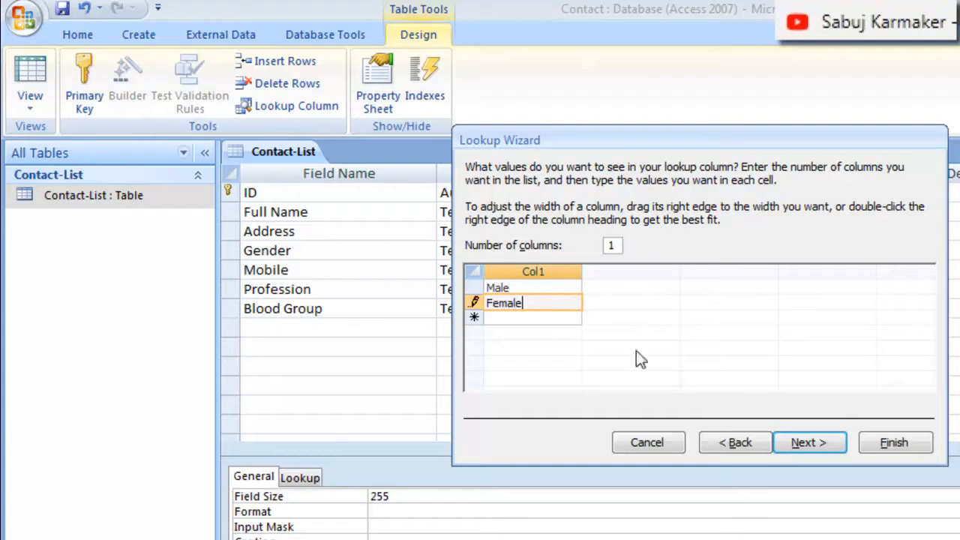
{"action": "left_click", "coordinate": [894, 446]}
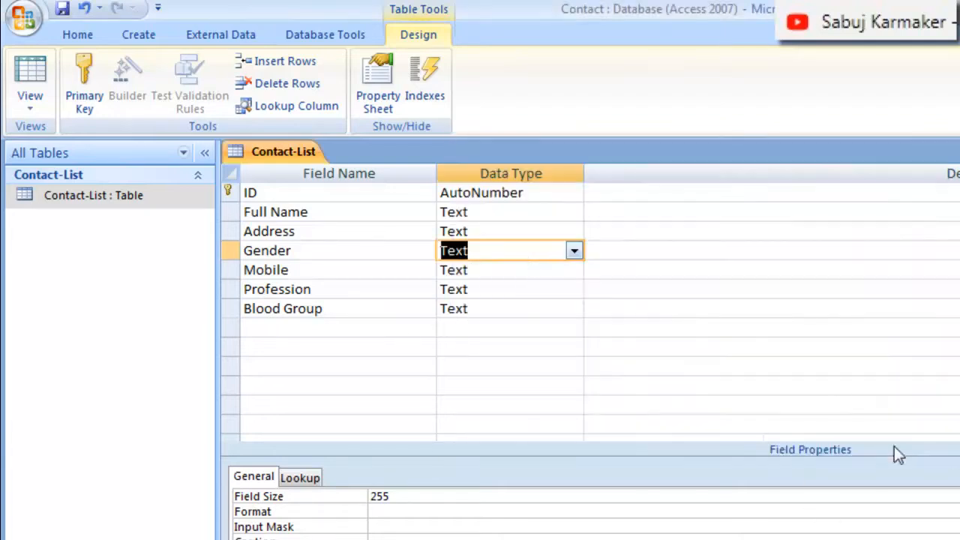
Switch the Mobile field's data type to Number and back to Text
{"action": "left_click", "coordinate": [508, 272]}
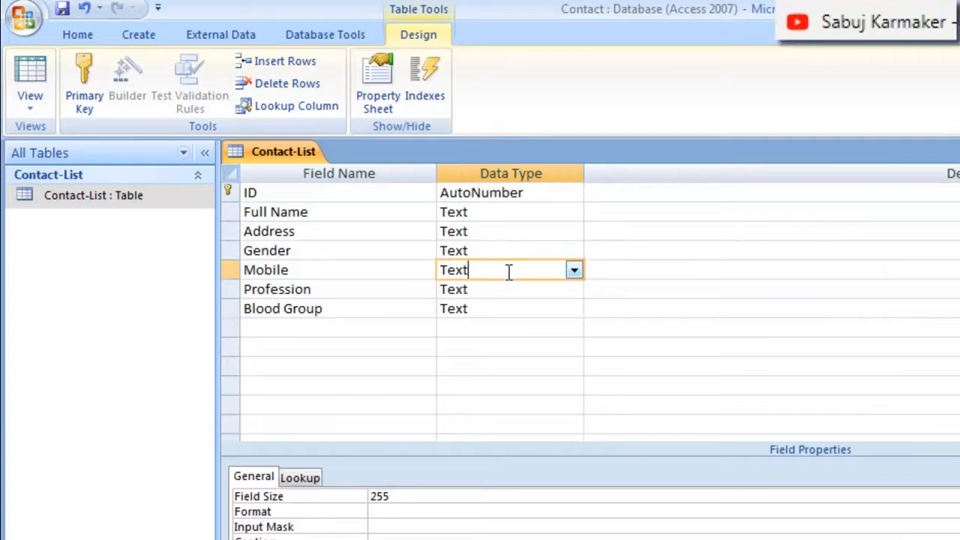
{"action": "left_click", "coordinate": [573, 270]}
{"action": "left_click", "coordinate": [522, 328]}
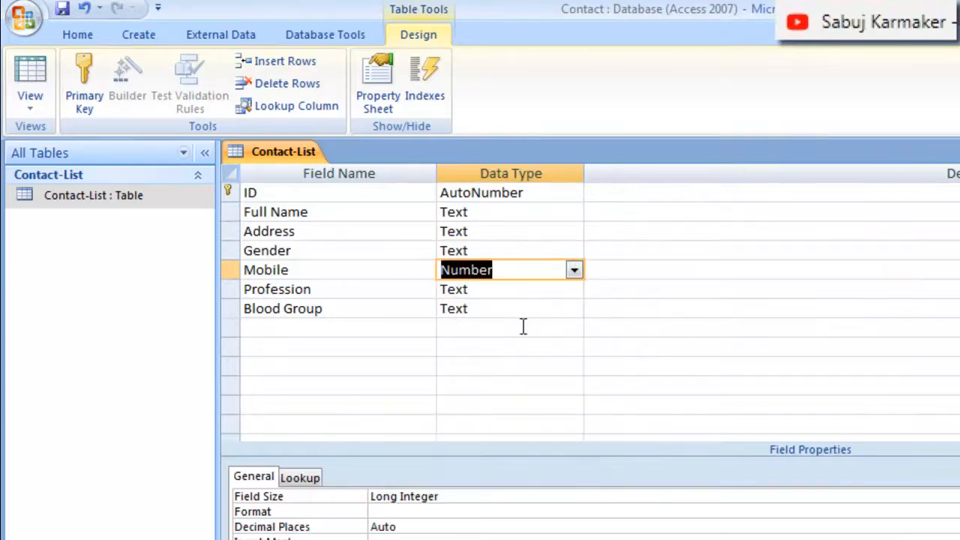
{"action": "left_click", "coordinate": [573, 271]}
{"action": "left_click", "coordinate": [563, 290]}
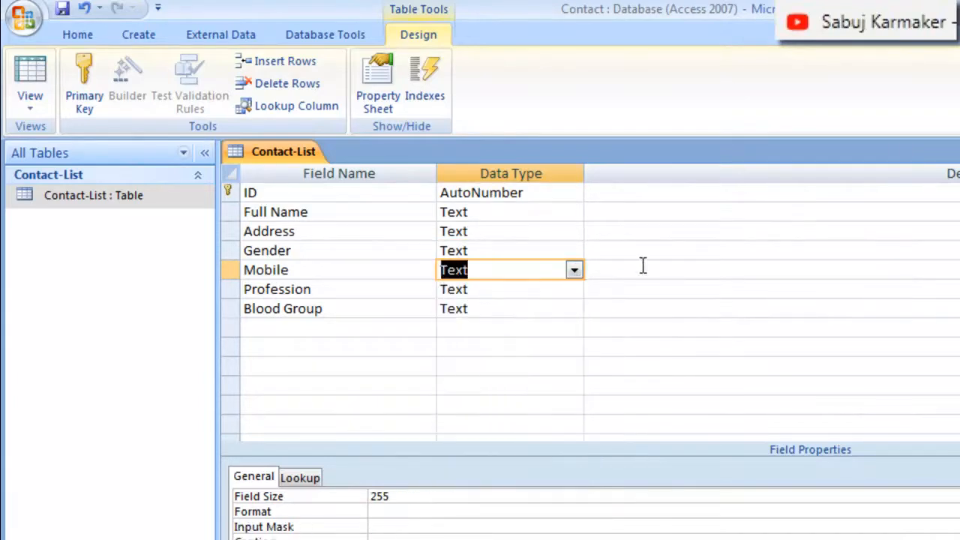
Choose Text as the data type for the Profession field
{"action": "left_click", "coordinate": [503, 289]}
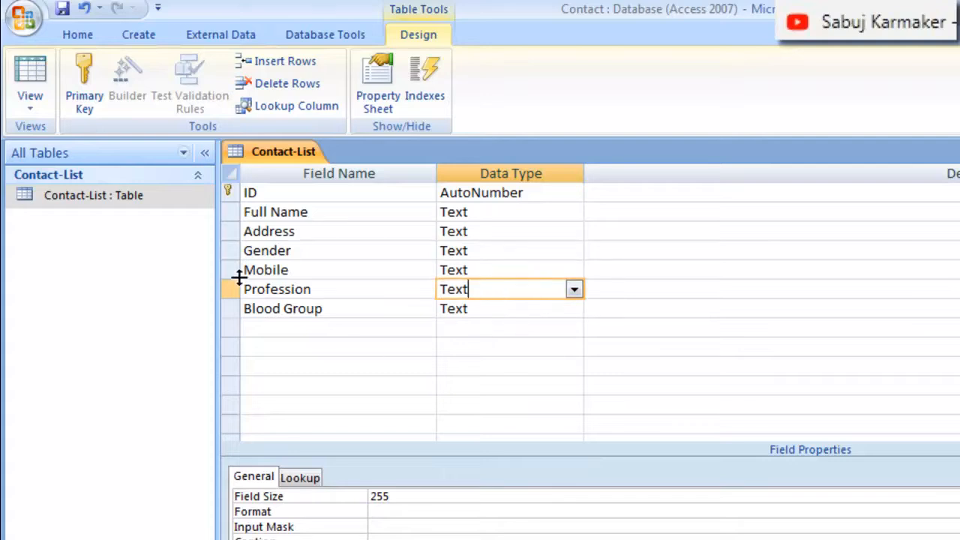
{"action": "left_click", "coordinate": [574, 289]}
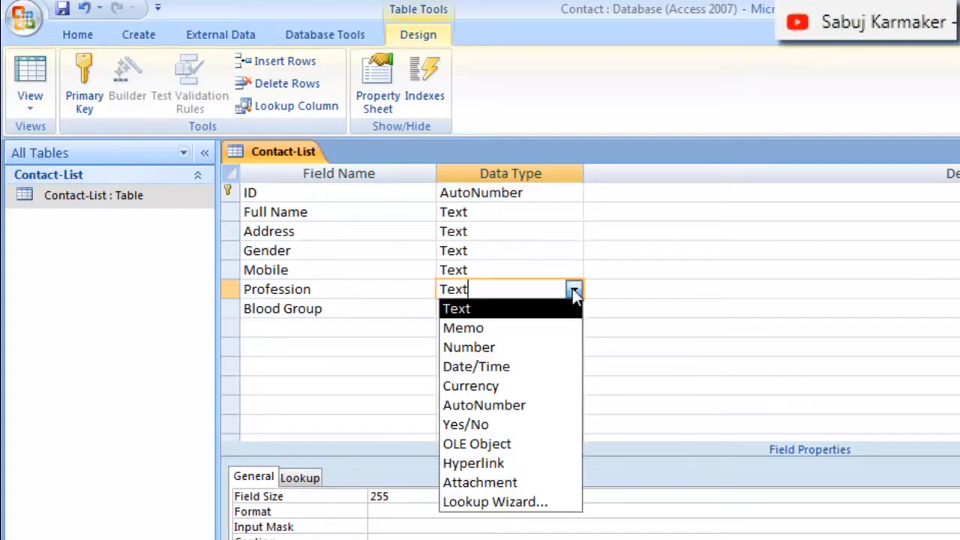
{"action": "left_click", "coordinate": [524, 308]}
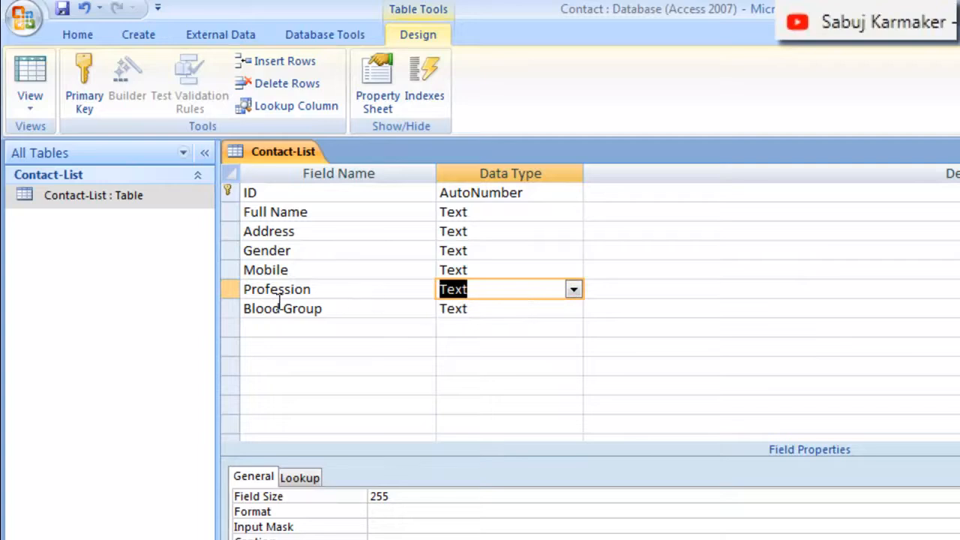
Start the Lookup Wizard for the Blood Group field and choose to enter the lookup values manually
{"action": "left_click", "coordinate": [536, 308]}
{"action": "left_click", "coordinate": [574, 310]}
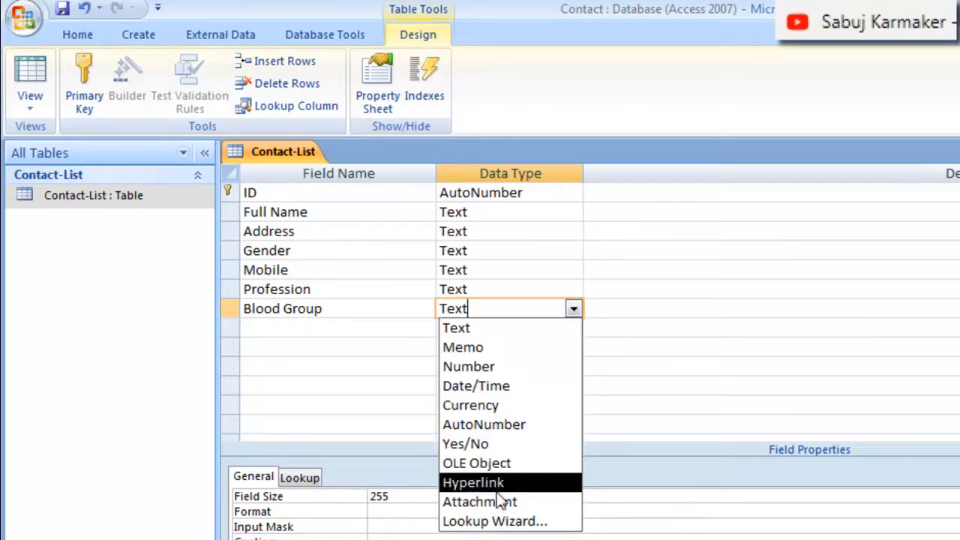
{"action": "left_click", "coordinate": [507, 521]}
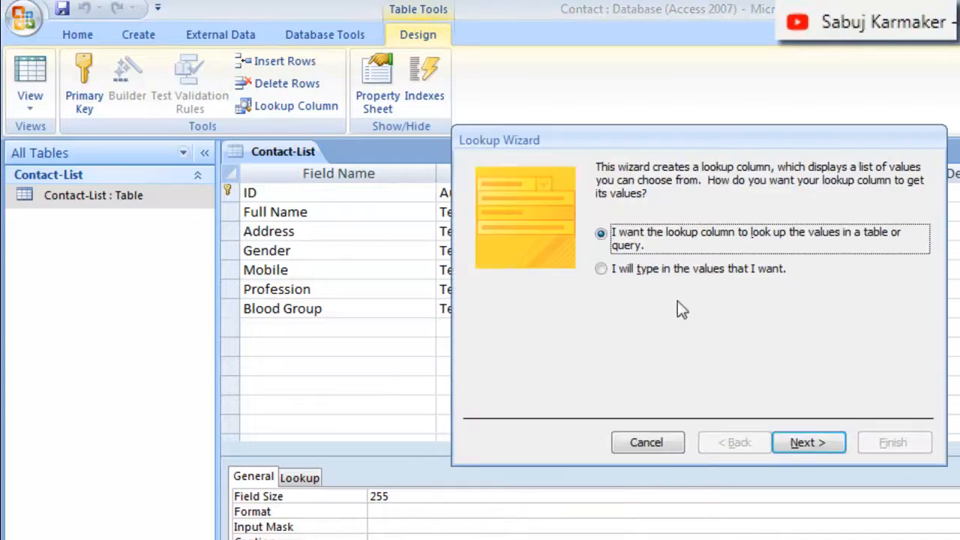
{"action": "left_click", "coordinate": [601, 270]}
{"action": "left_click", "coordinate": [801, 443]}
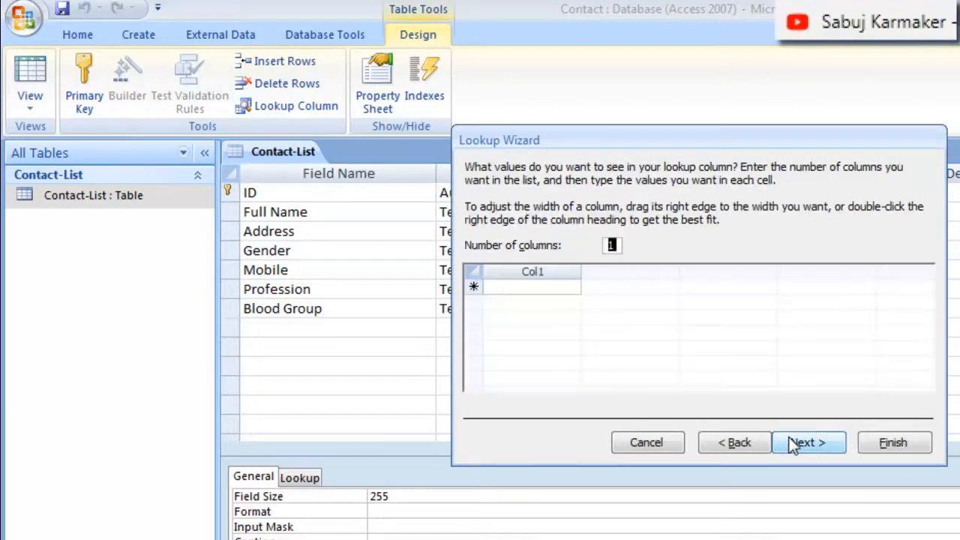
Enter A+, A-, AB+ and AB- as the first four Blood Group lookup values in a single column
{"action": "left_click", "coordinate": [533, 285]}
{"action": "type", "text": "A"}
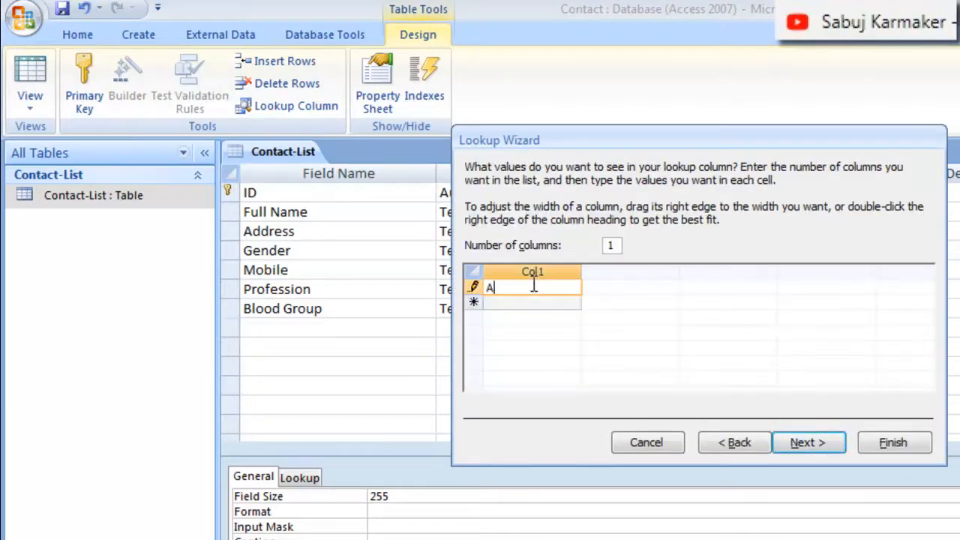
{"action": "type", "text": "+"}
{"action": "left_click", "coordinate": [541, 300]}
{"action": "type", "text": "A-"}
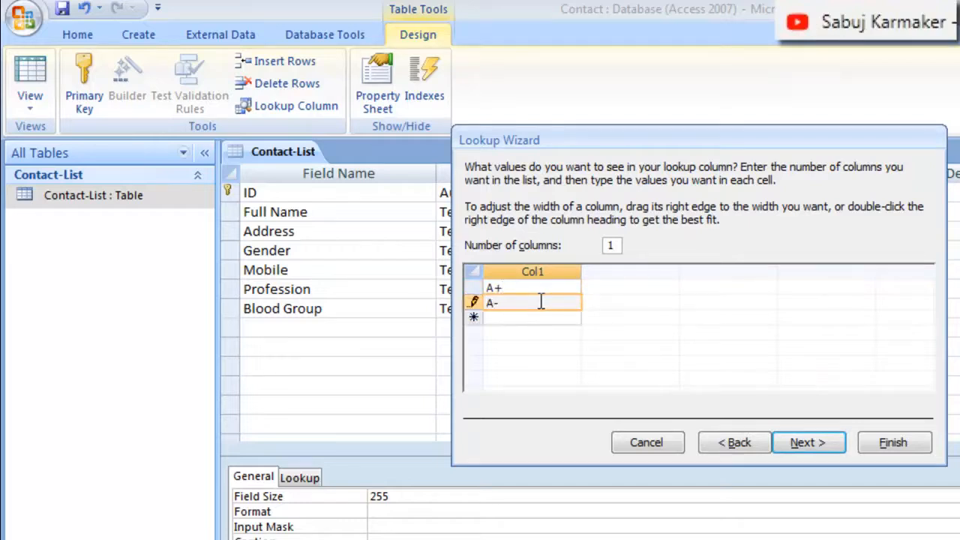
{"action": "left_click", "coordinate": [535, 318]}
{"action": "type", "text": "AB+"}
{"action": "left_click", "coordinate": [512, 332]}
{"action": "type", "text": "AB"}
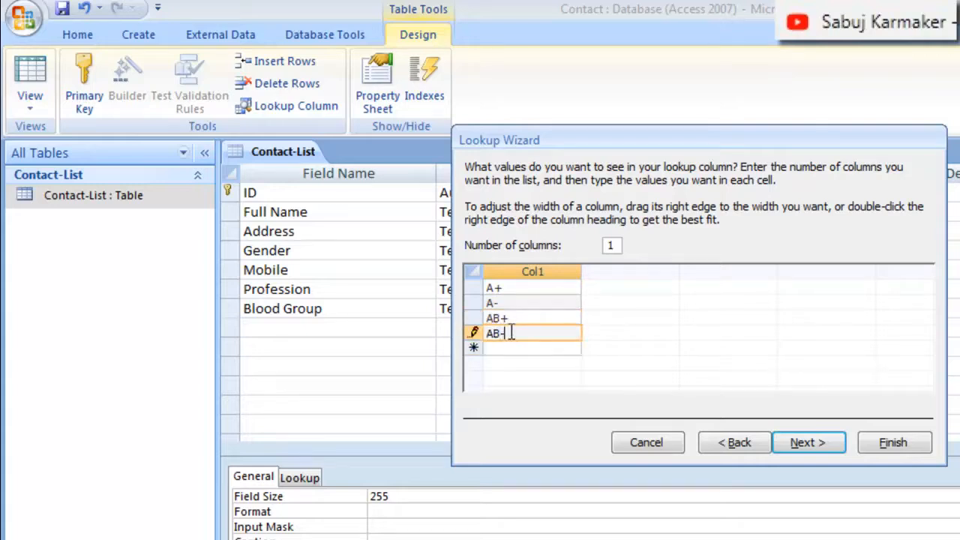
{"action": "type", "text": "-"}
Add B+, B-, O+ and O- to the Blood Group lookup values and finish the wizard
{"action": "left_click", "coordinate": [512, 348]}
{"action": "type", "text": "B+"}
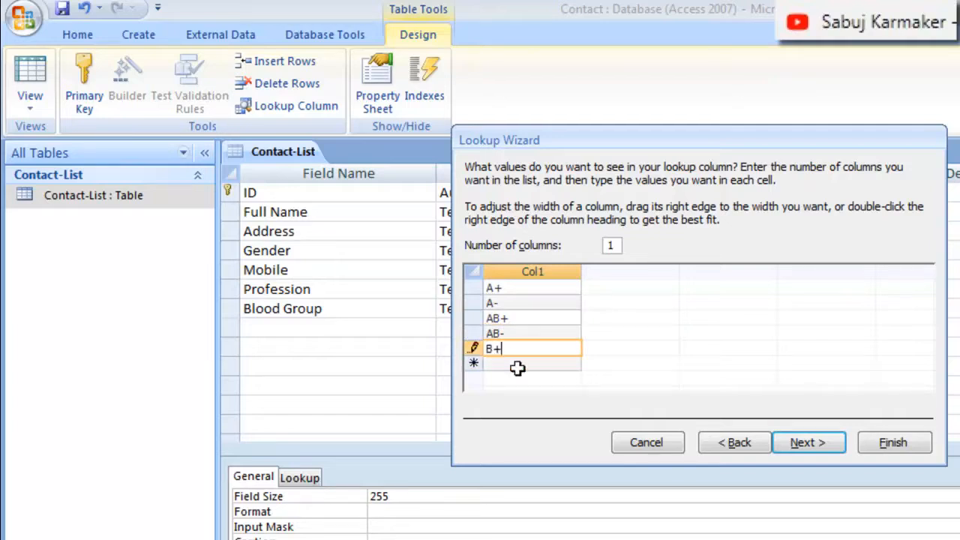
{"action": "left_click", "coordinate": [518, 361]}
{"action": "type", "text": "B"}
{"action": "left_click", "coordinate": [535, 378]}
{"action": "type", "text": "O"}
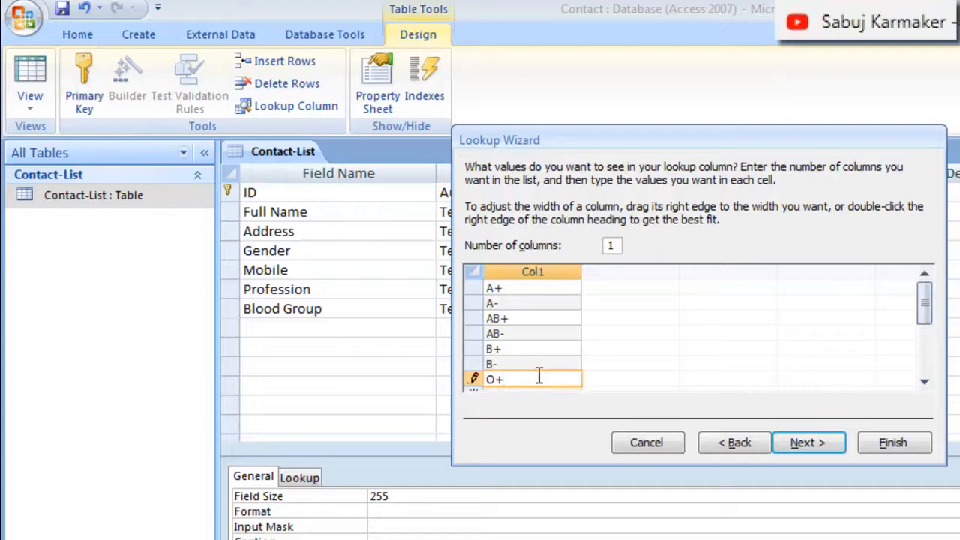
{"action": "type", "text": "+"}
{"action": "left_click_drag", "start_coordinate": [922, 300], "coordinate": [923, 330]}
{"action": "left_click", "coordinate": [551, 318]}
{"action": "type", "text": "O-"}
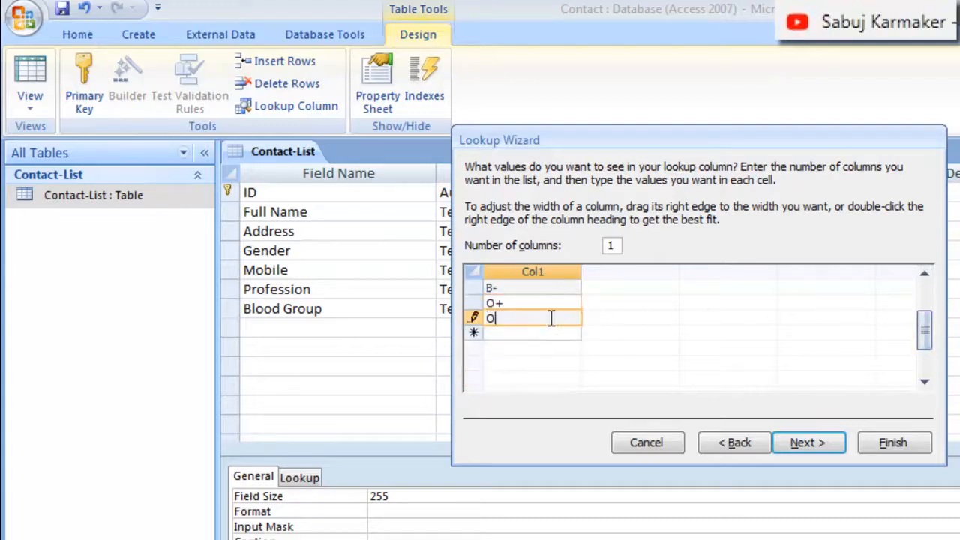
{"action": "left_click", "coordinate": [892, 443]}
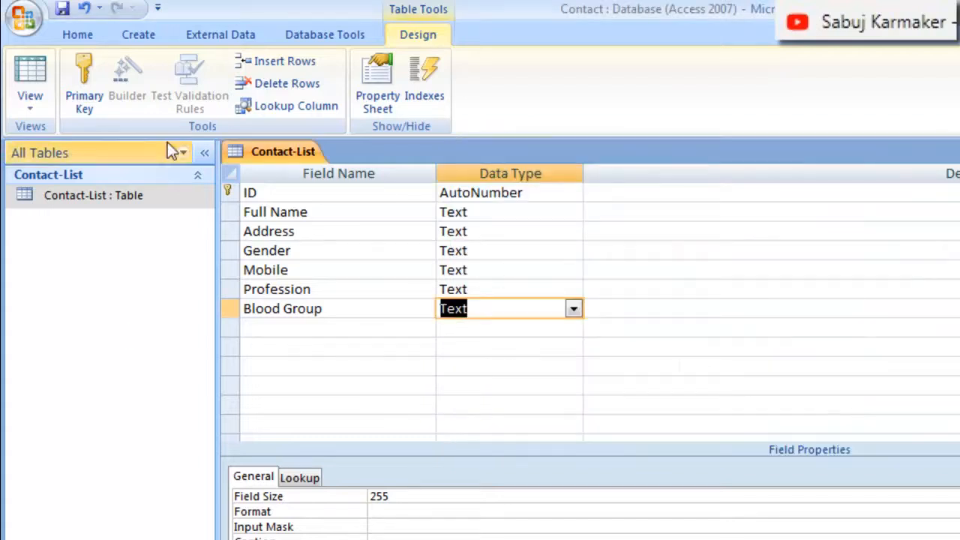
Save the table design and open the Contact-List table for data entry in Datasheet View
{"action": "left_click", "coordinate": [61, 9]}
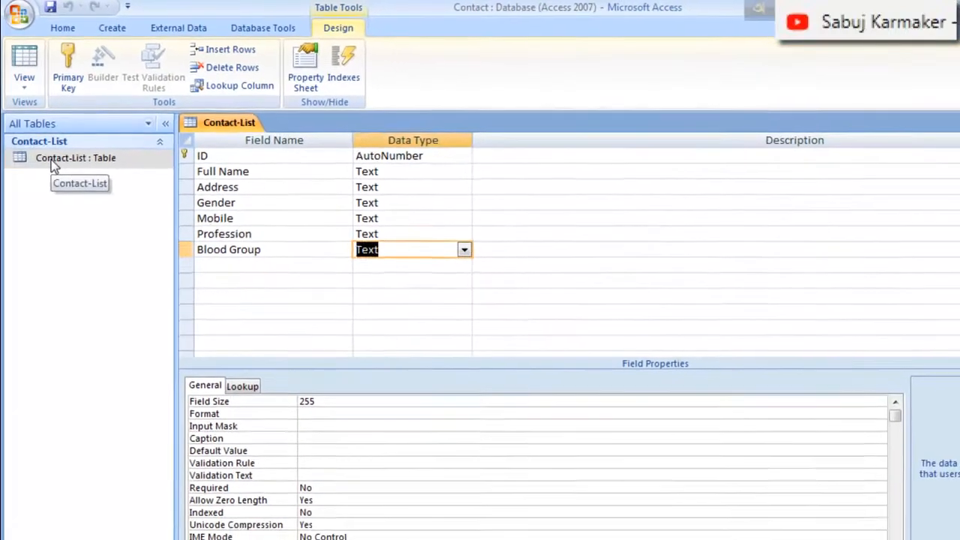
{"action": "right_click", "coordinate": [63, 189]}
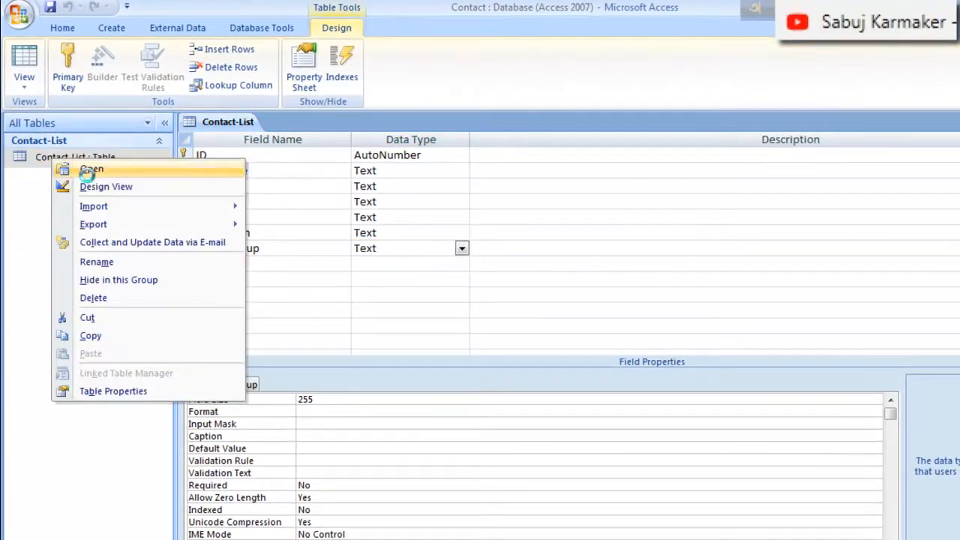
{"action": "left_click", "coordinate": [91, 170]}
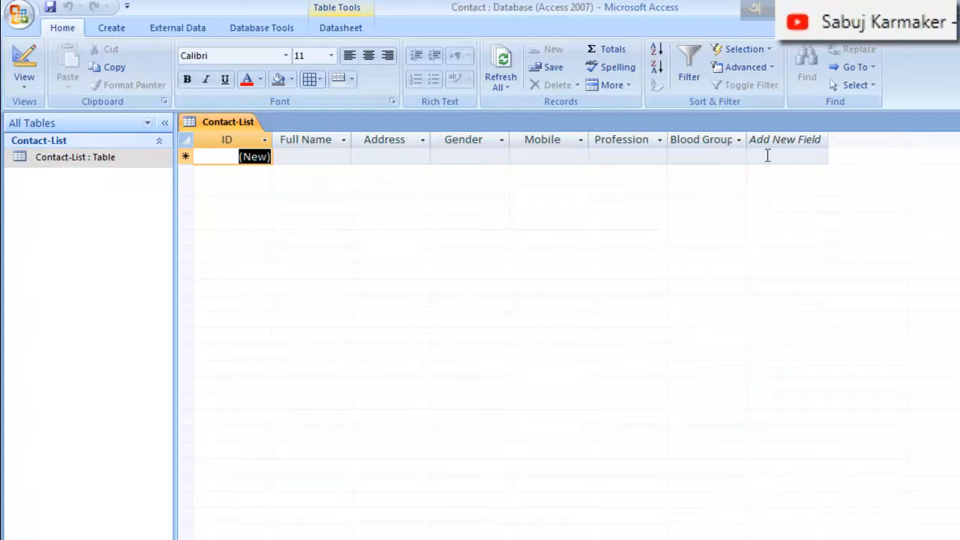
Start the first record with the contact's full name, Dhaka as the address and Male as the gender
{"action": "left_click", "coordinate": [322, 155]}
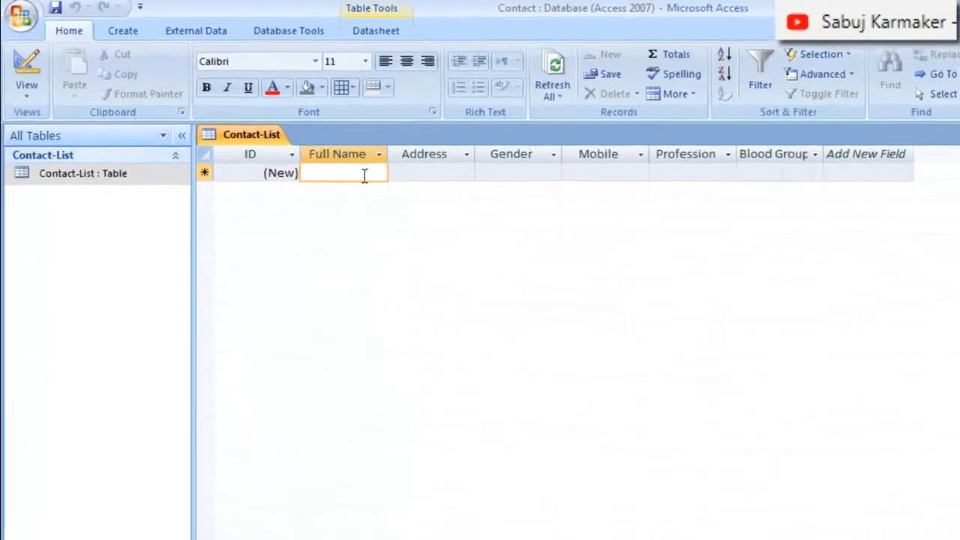
{"action": "type", "text": "Mr. R"}
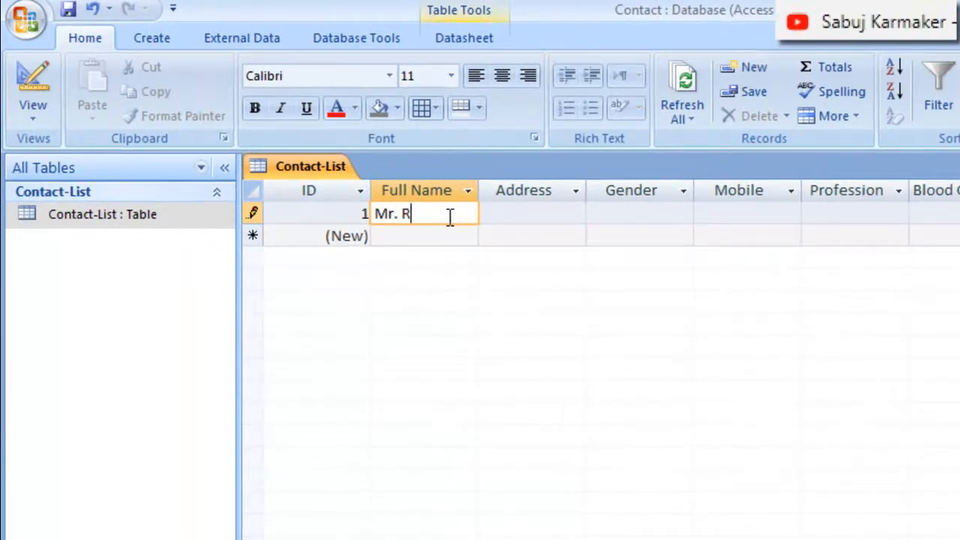
{"action": "type", "text": "haman"}
{"action": "left_click", "coordinate": [527, 209]}
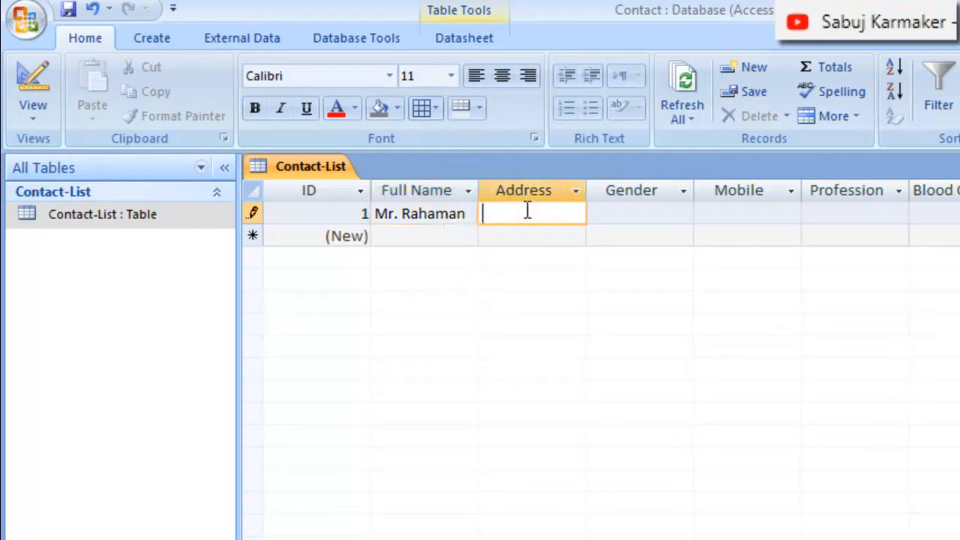
{"action": "type", "text": "Dhaka"}
{"action": "left_click", "coordinate": [664, 213]}
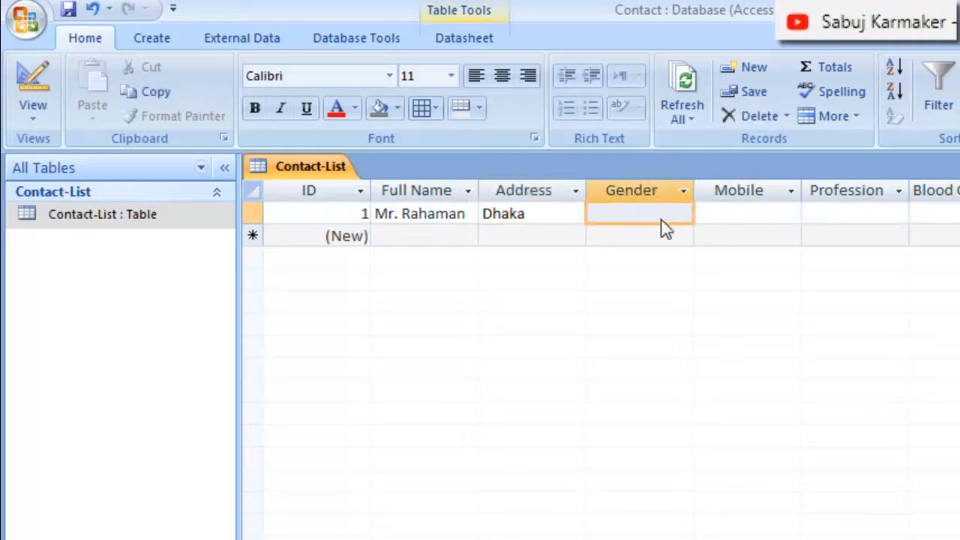
{"action": "left_click", "coordinate": [683, 214]}
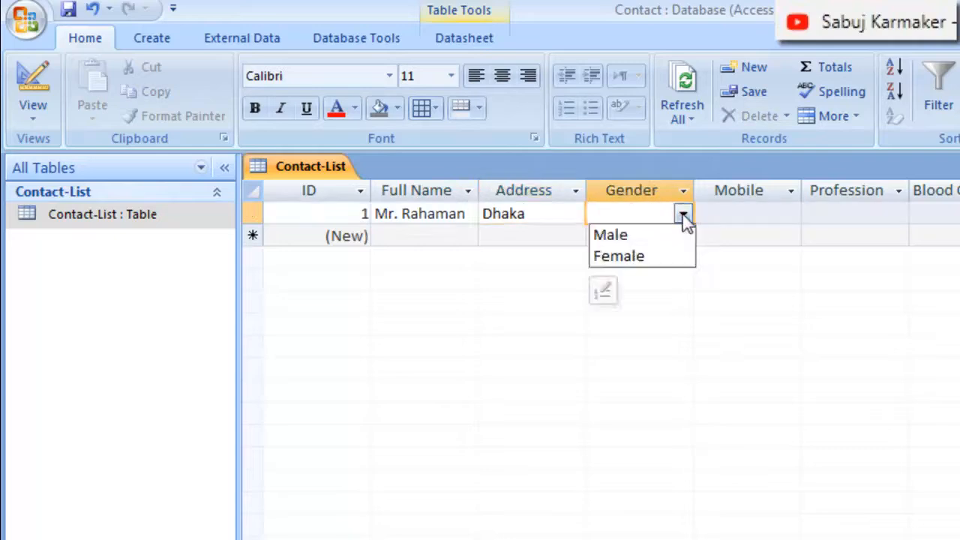
{"action": "left_click", "coordinate": [649, 237]}
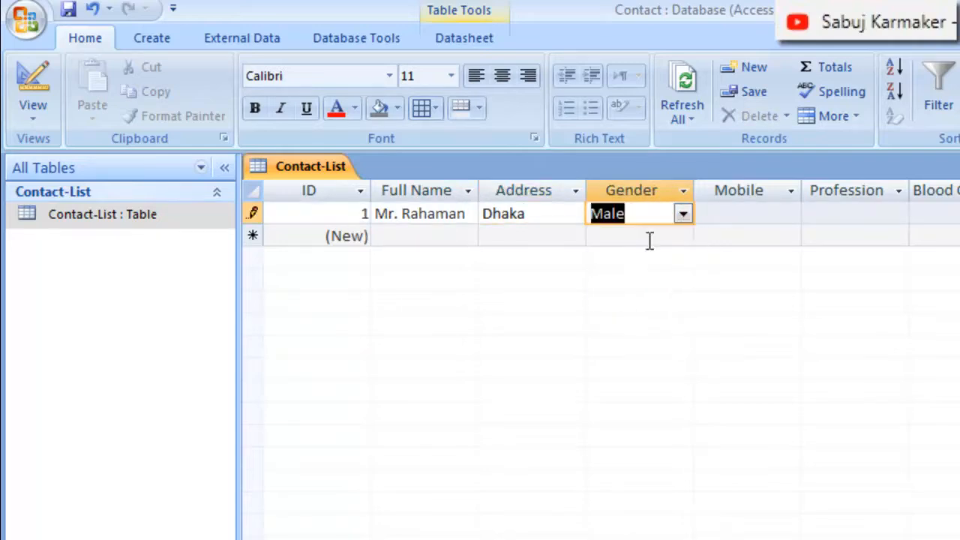
Complete the first record with the contact's masked mobile number, Teacher as the profession and AB+ as the blood group
{"action": "left_click", "coordinate": [747, 216]}
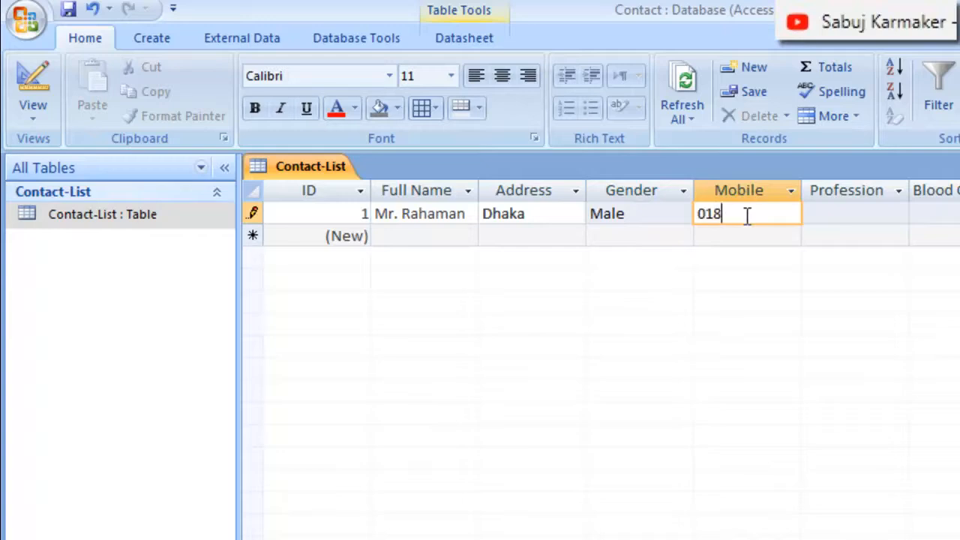
{"action": "type", "text": "018XXXXXXXX"}
{"action": "left_click", "coordinate": [852, 215]}
{"action": "type", "text": "Teacher"}
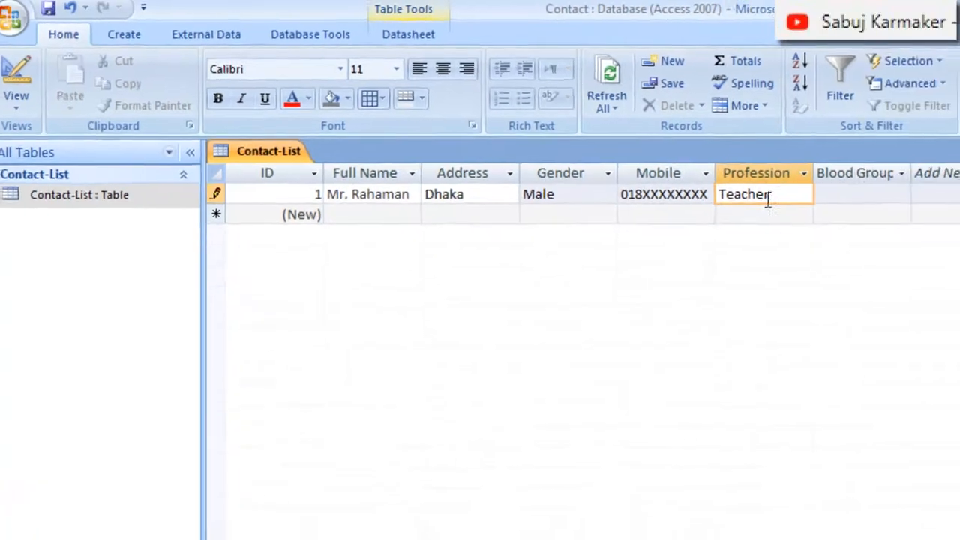
{"action": "left_click", "coordinate": [817, 181]}
{"action": "left_click", "coordinate": [852, 185]}
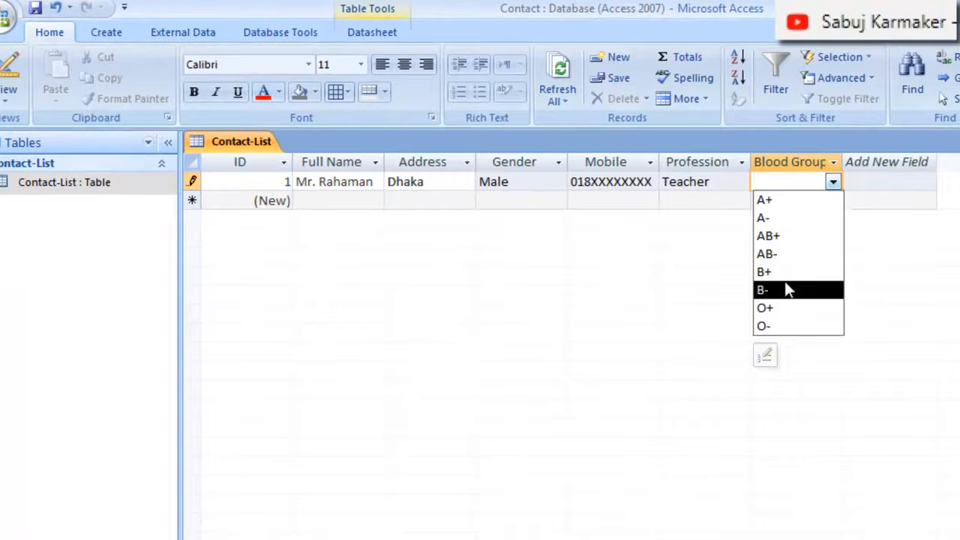
{"action": "left_click", "coordinate": [783, 237]}
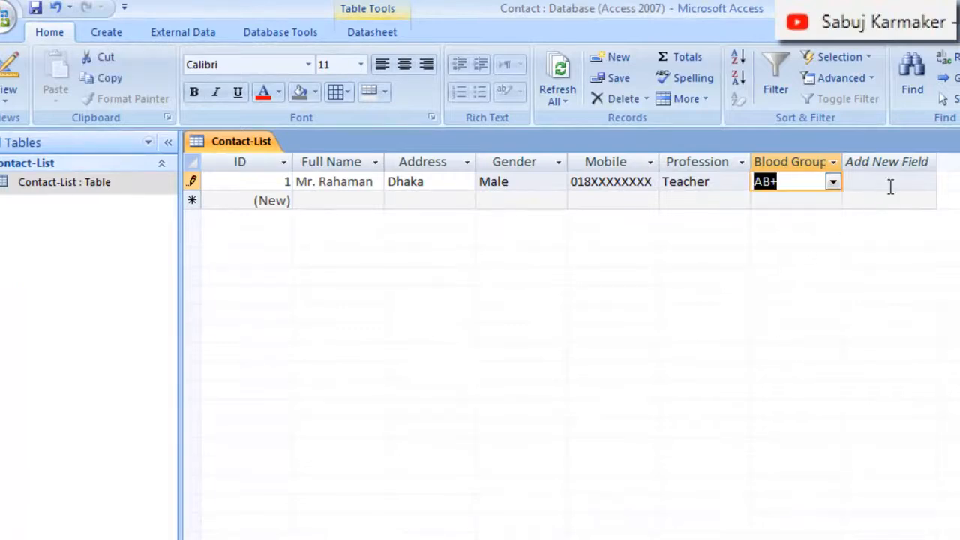
Start the second record with the contact's full name, Barisal as the address and Female as the gender
{"action": "left_click", "coordinate": [329, 198]}
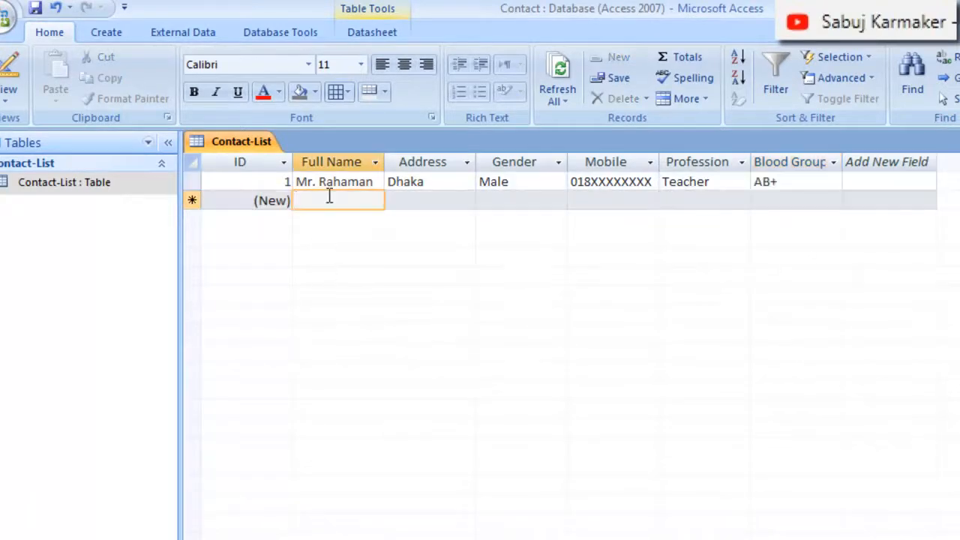
{"action": "type", "text": "Mr"}
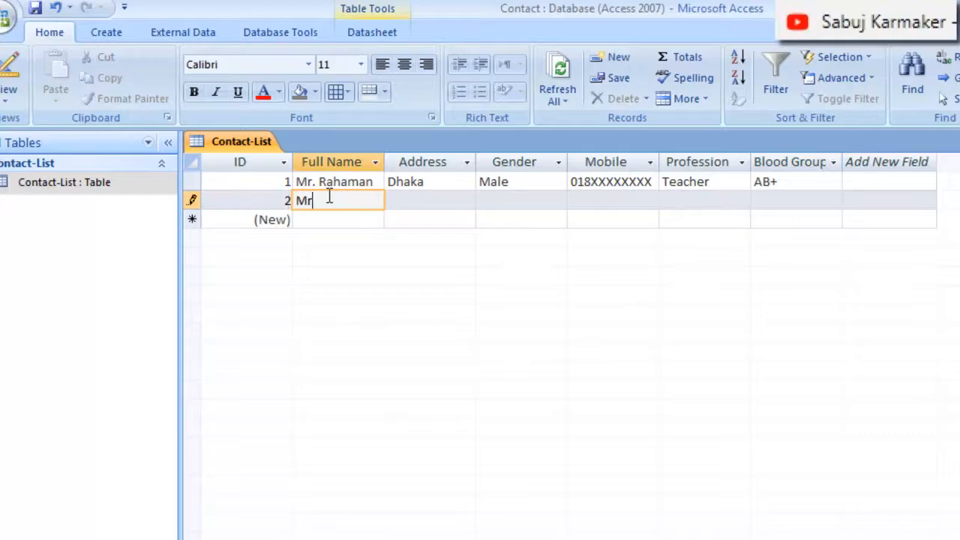
{"action": "type", "text": "s. A"}
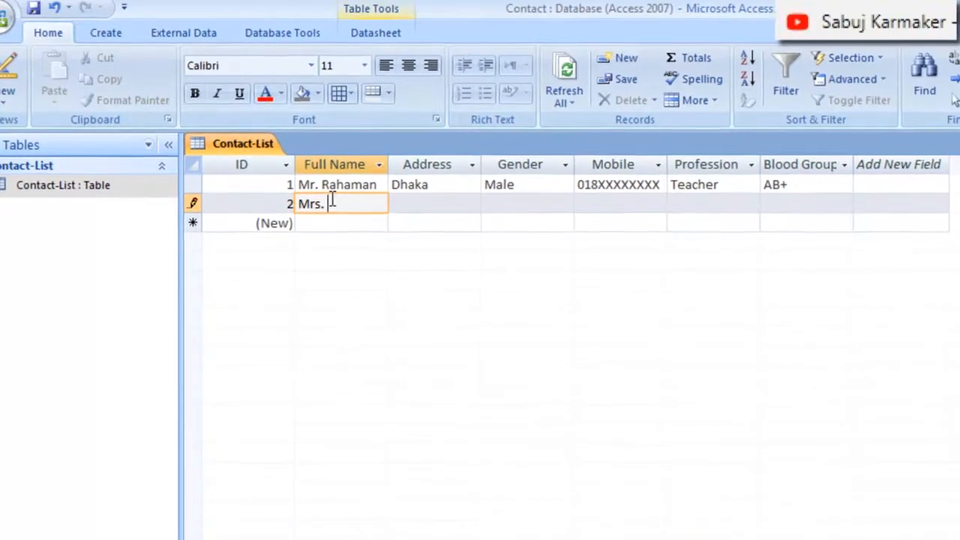
{"action": "type", "text": "porna"}
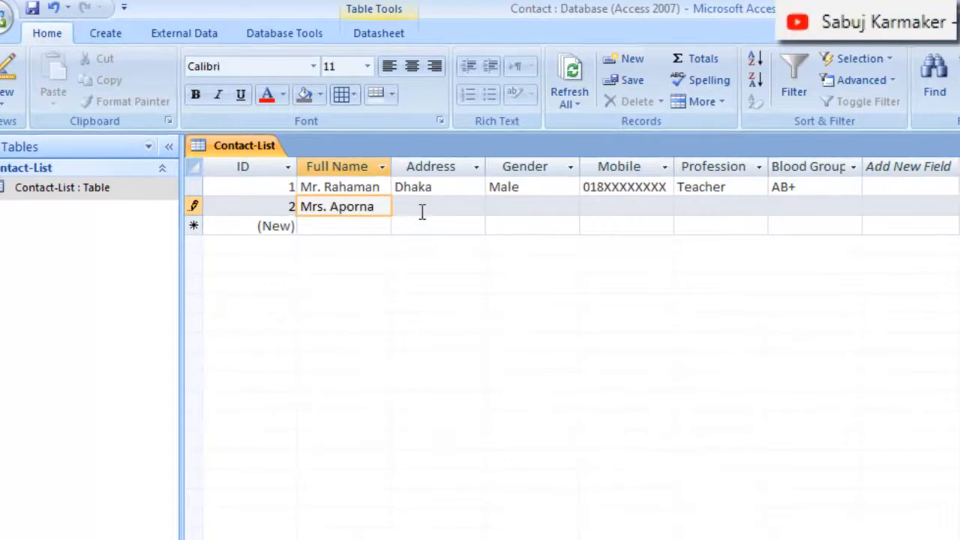
{"action": "left_click", "coordinate": [422, 213]}
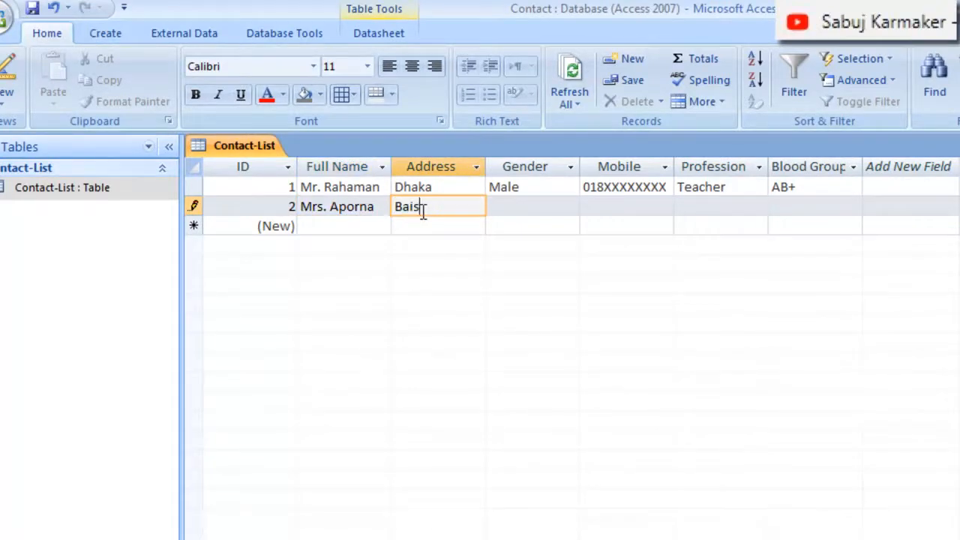
{"action": "type", "text": "Baisal"}
{"action": "key", "text": "BackSpace"}
{"action": "left_click", "coordinate": [540, 207]}
{"action": "left_click", "coordinate": [570, 208]}
{"action": "left_click", "coordinate": [536, 244]}
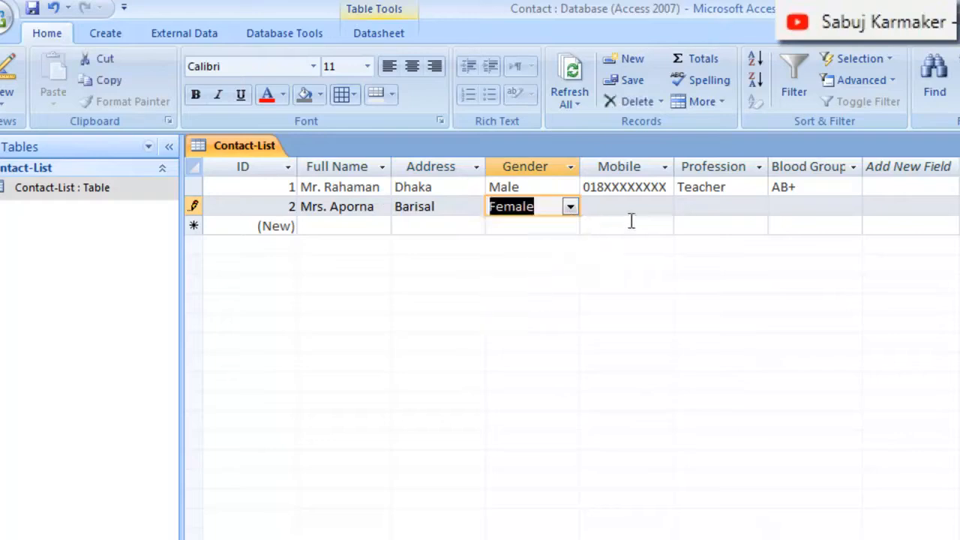
Complete the second record with the contact's masked mobile number, Student as the profession and B+ as the blood group
{"action": "left_click", "coordinate": [638, 207]}
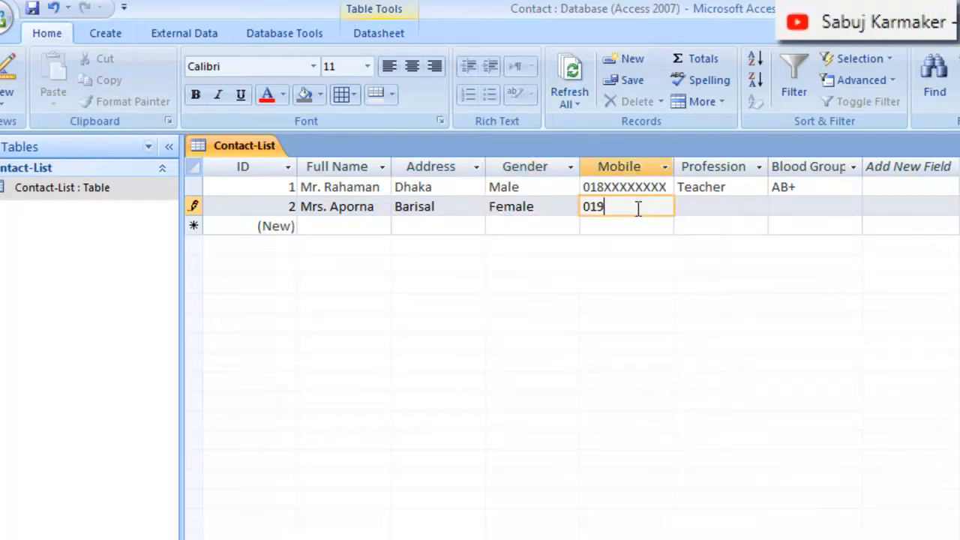
{"action": "type", "text": "019XXXXXXXX"}
{"action": "left_click", "coordinate": [712, 207]}
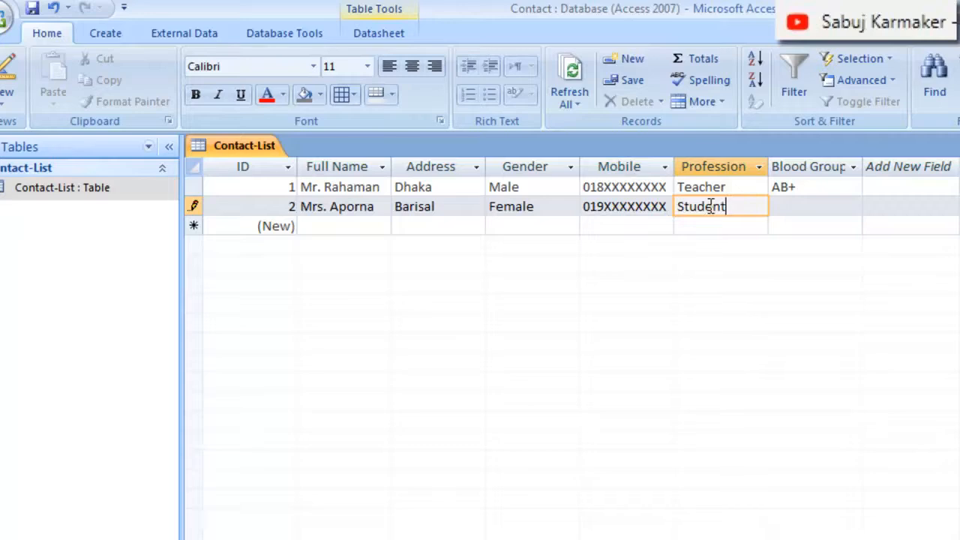
{"action": "left_click", "coordinate": [804, 206]}
{"action": "left_click", "coordinate": [853, 206]}
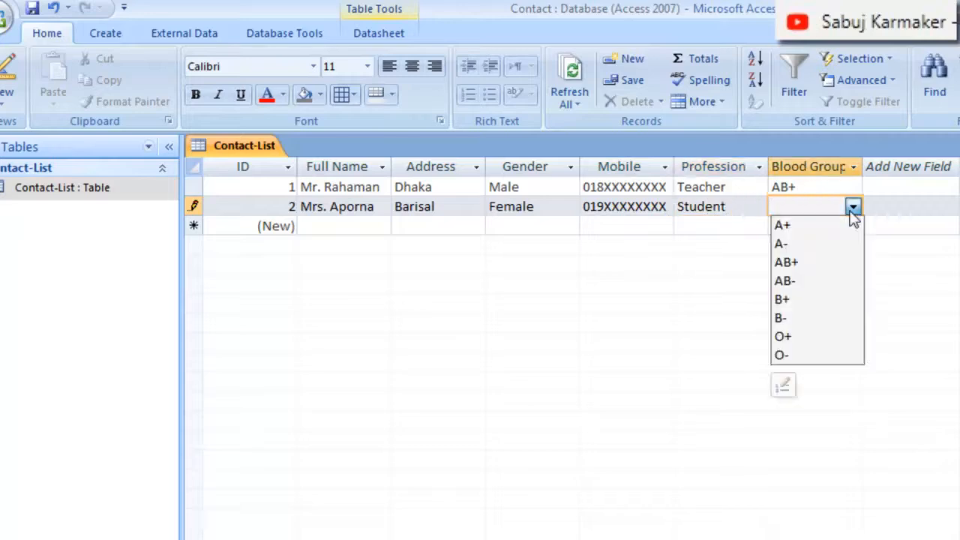
{"action": "left_click", "coordinate": [798, 299]}
Start the third record with the contact's full name, Khulna as the address and Male as the gender
{"action": "left_click", "coordinate": [328, 226]}
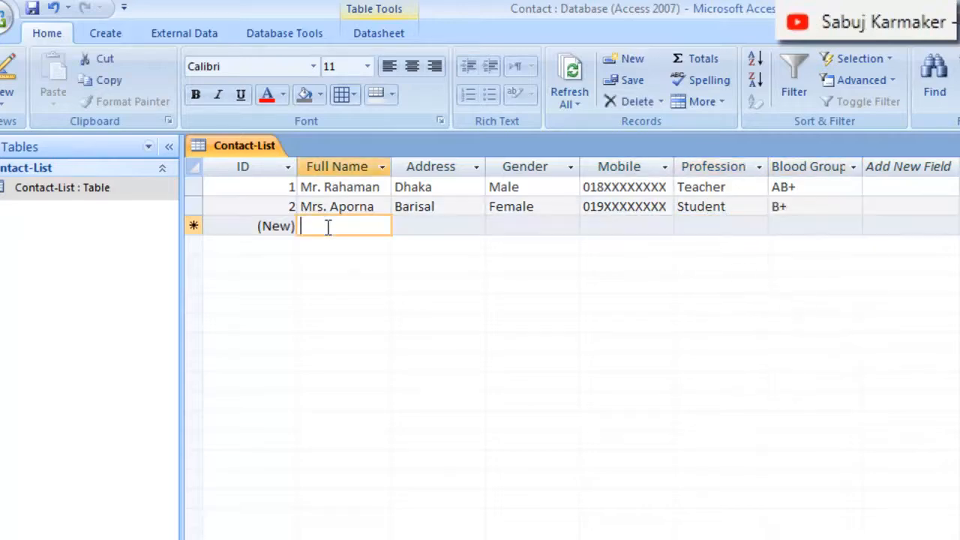
{"action": "type", "text": "Mr"}
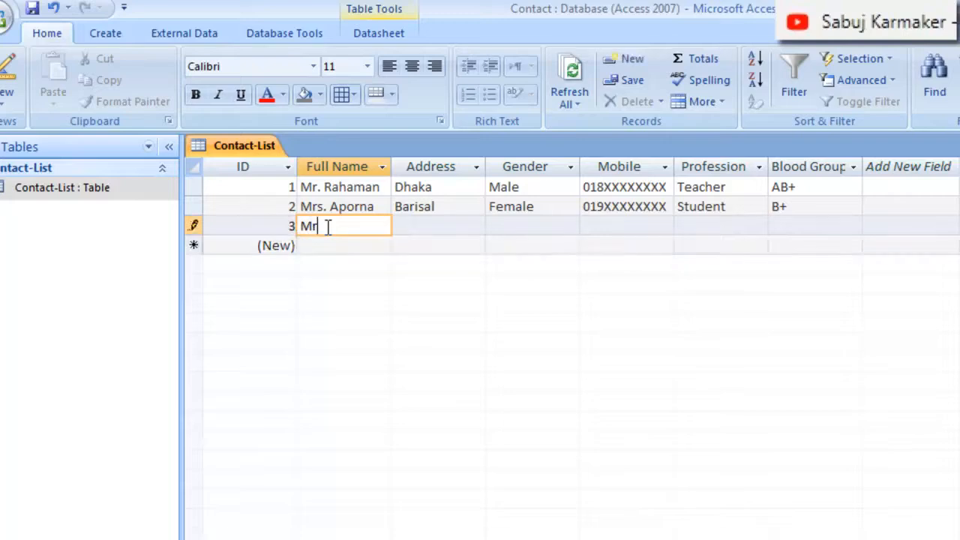
{"action": "type", "text": ". Atif"}
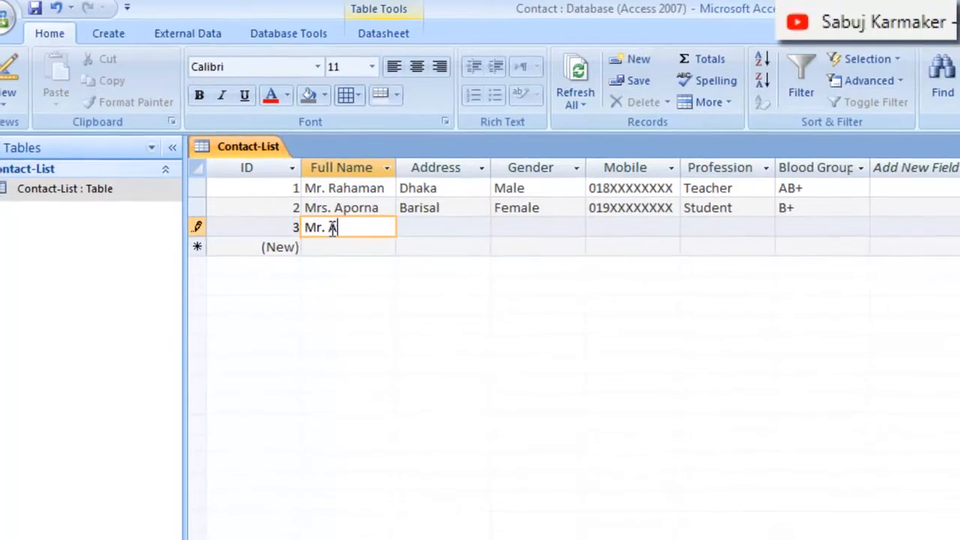
{"action": "left_click", "coordinate": [489, 245]}
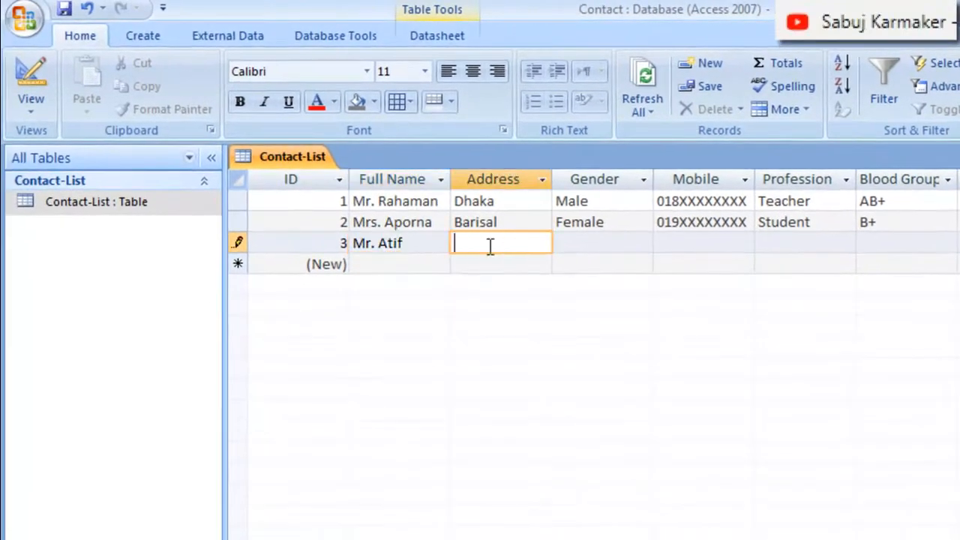
{"action": "type", "text": "Khu"}
{"action": "key", "text": "Right"}
{"action": "key", "text": "Right"}
{"action": "key", "text": "Right"}
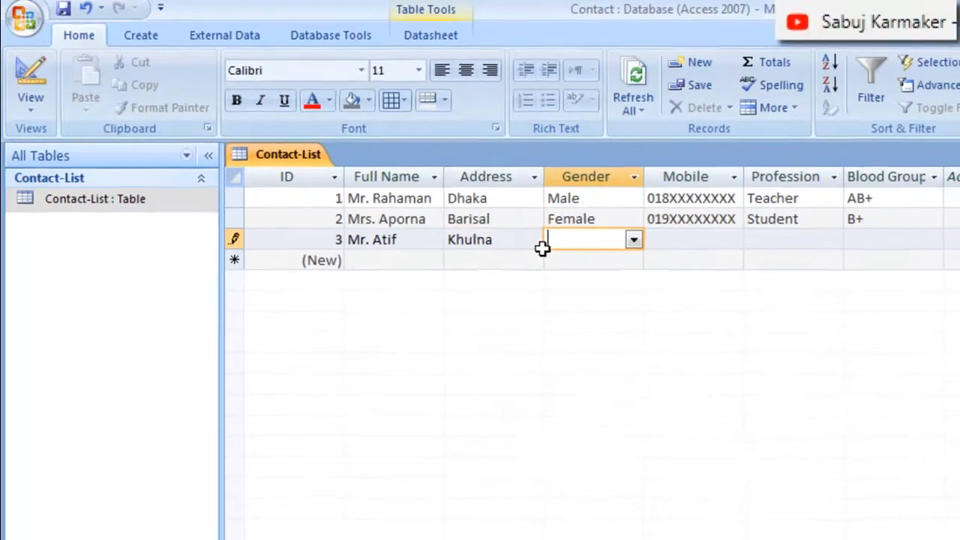
{"action": "left_click", "coordinate": [597, 227]}
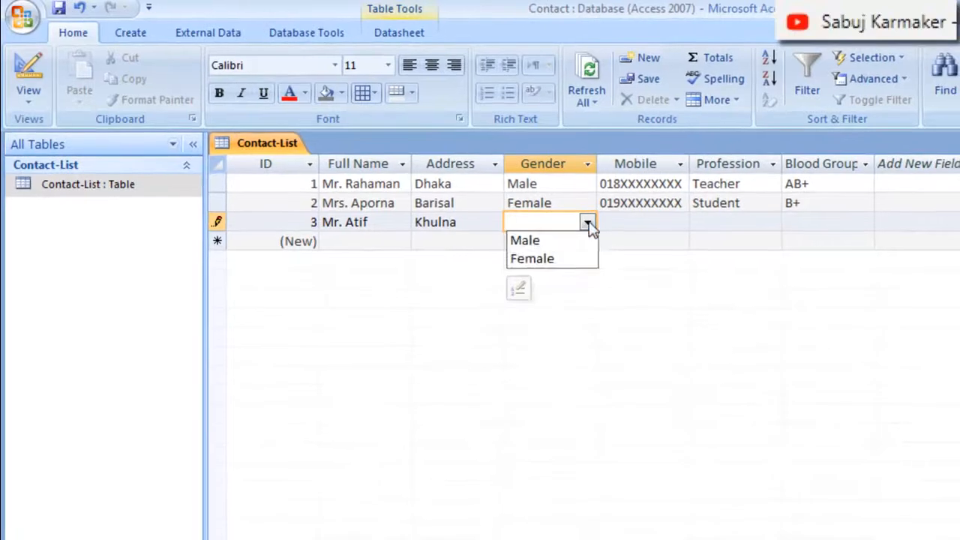
{"action": "left_click", "coordinate": [529, 245]}
Complete the third record with the contact's masked mobile number, Engineer as the profession and O+ as the blood group
{"action": "left_click", "coordinate": [642, 223]}
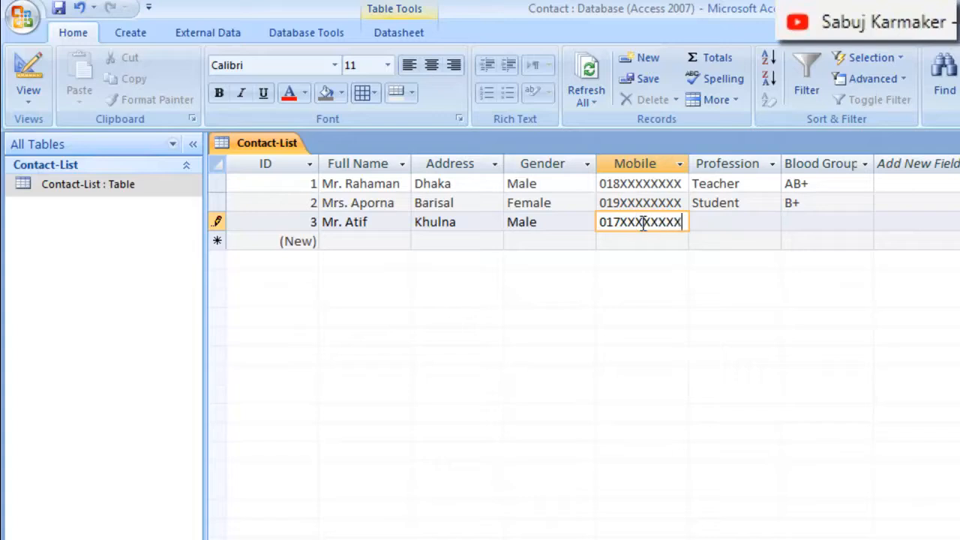
{"action": "left_click", "coordinate": [737, 223]}
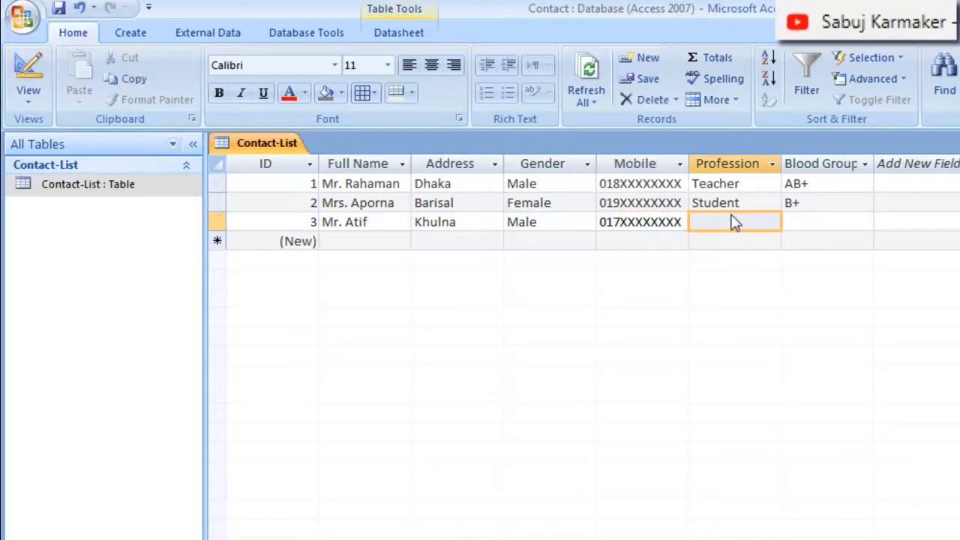
{"action": "left_click", "coordinate": [727, 219]}
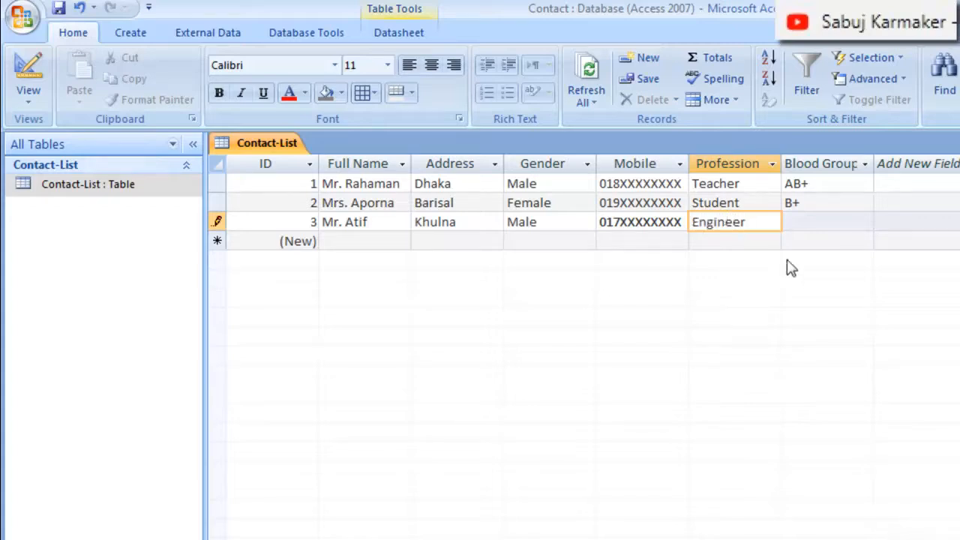
{"action": "left_click", "coordinate": [817, 222]}
{"action": "left_click", "coordinate": [864, 225]}
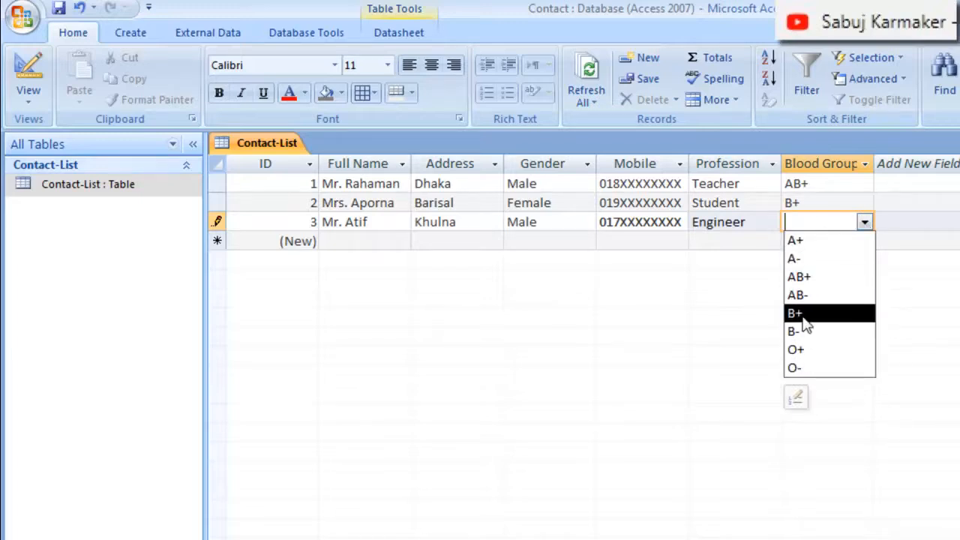
{"action": "left_click", "coordinate": [802, 353]}
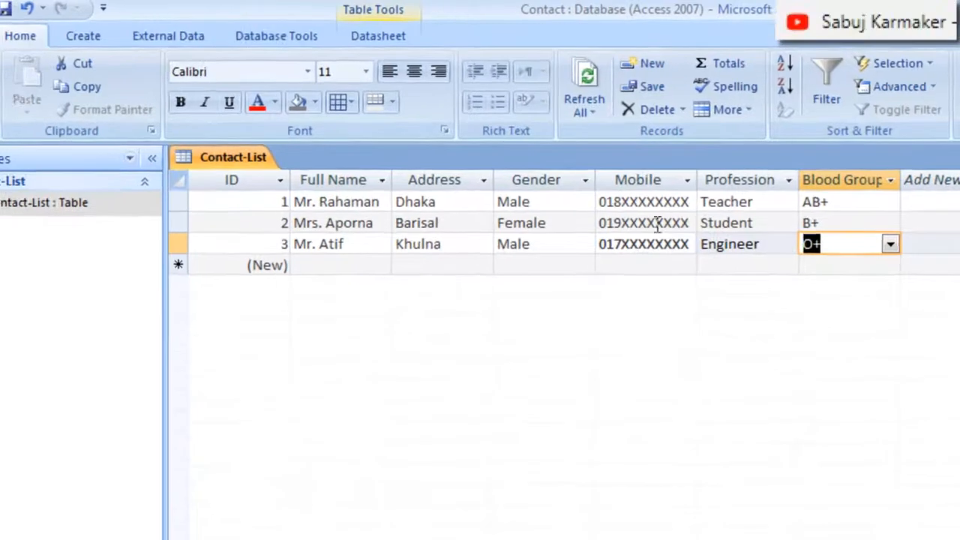
Create a report from the Contact-List table and narrow its ID and Full Name columns to fit their contents
{"action": "left_click", "coordinate": [119, 35]}
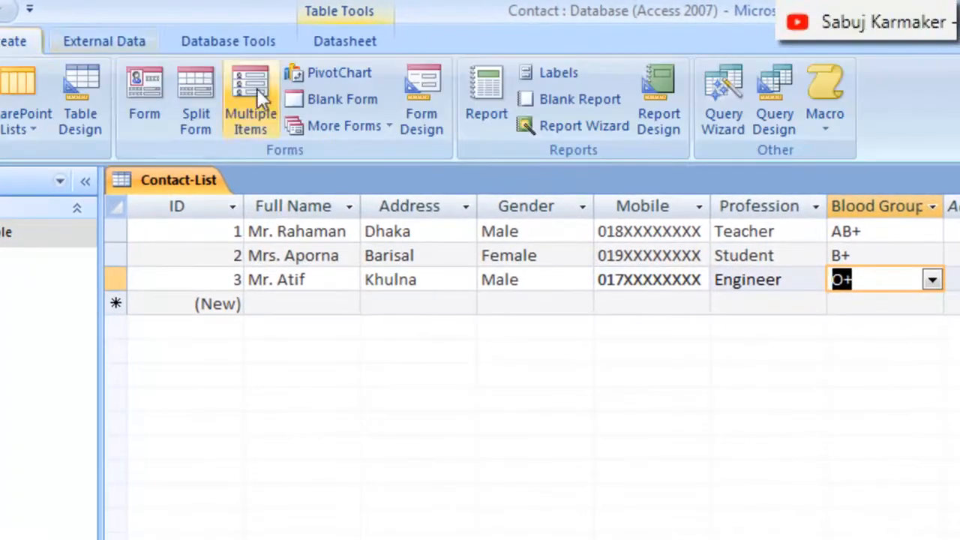
{"action": "left_click", "coordinate": [482, 108]}
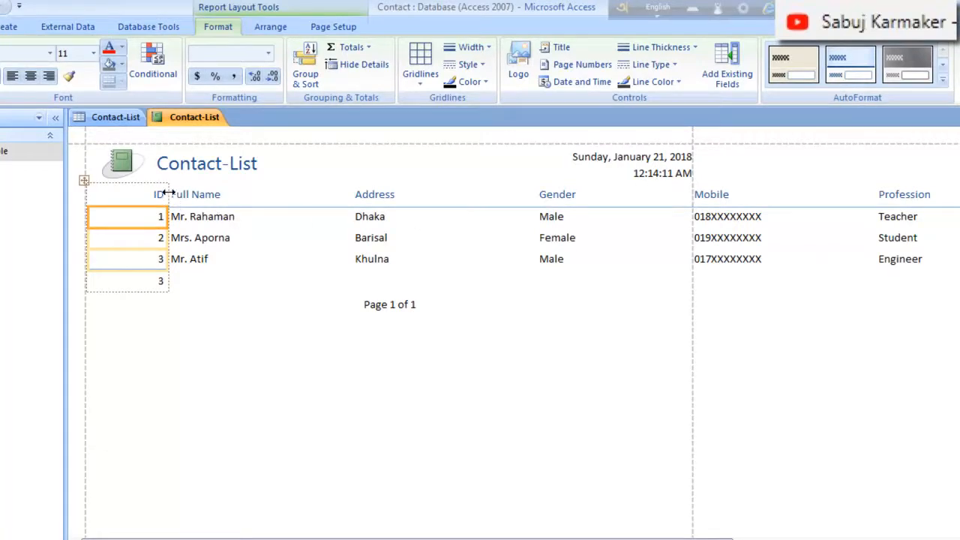
{"action": "left_click_drag", "start_coordinate": [171, 184], "coordinate": [132, 187]}
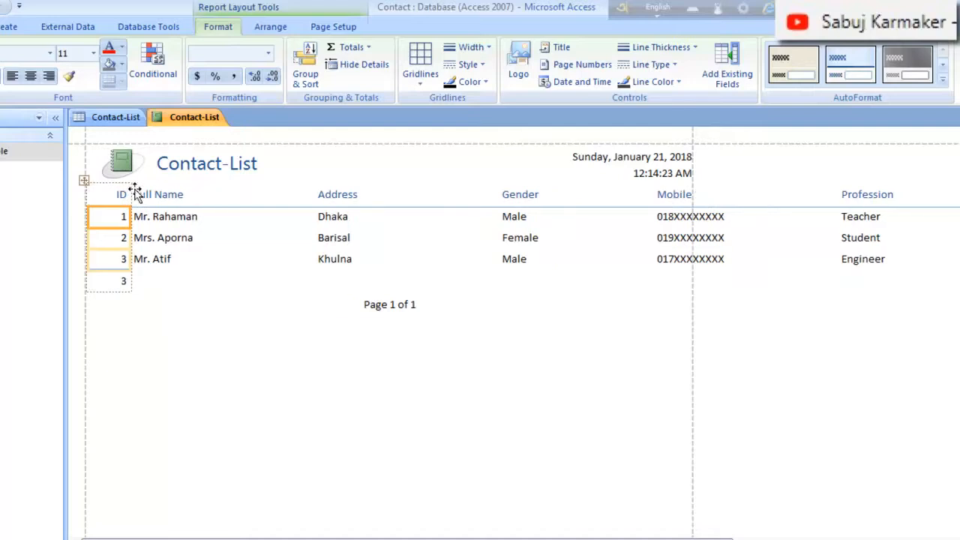
{"action": "left_click", "coordinate": [215, 196]}
{"action": "left_click_drag", "start_coordinate": [315, 191], "coordinate": [235, 189]}
Narrow the report's Address, Gender, Mobile and Profession columns so that the Blood Group text fits within the page width
{"action": "left_click", "coordinate": [339, 197]}
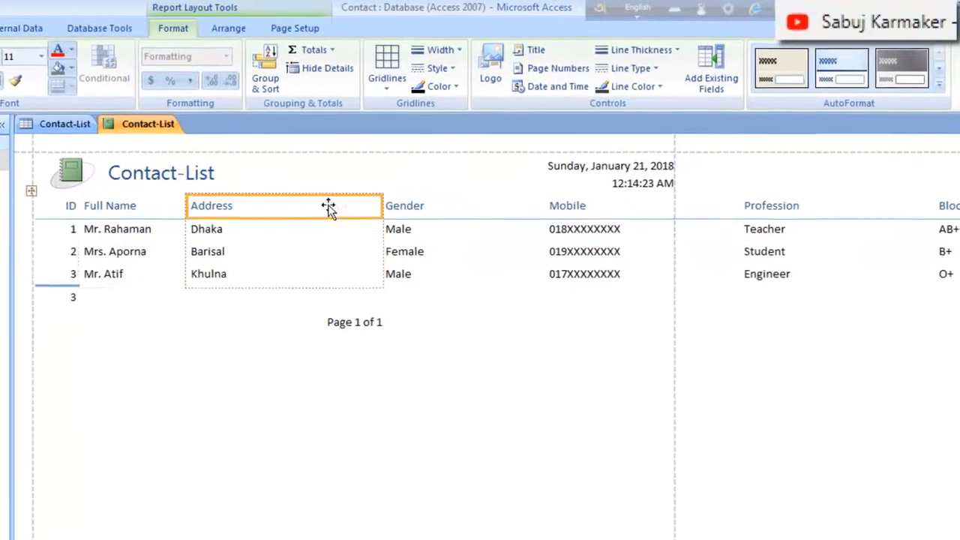
{"action": "left_click_drag", "start_coordinate": [375, 206], "coordinate": [255, 210]}
{"action": "left_click", "coordinate": [393, 212]}
{"action": "left_click_drag", "start_coordinate": [419, 208], "coordinate": [343, 212]}
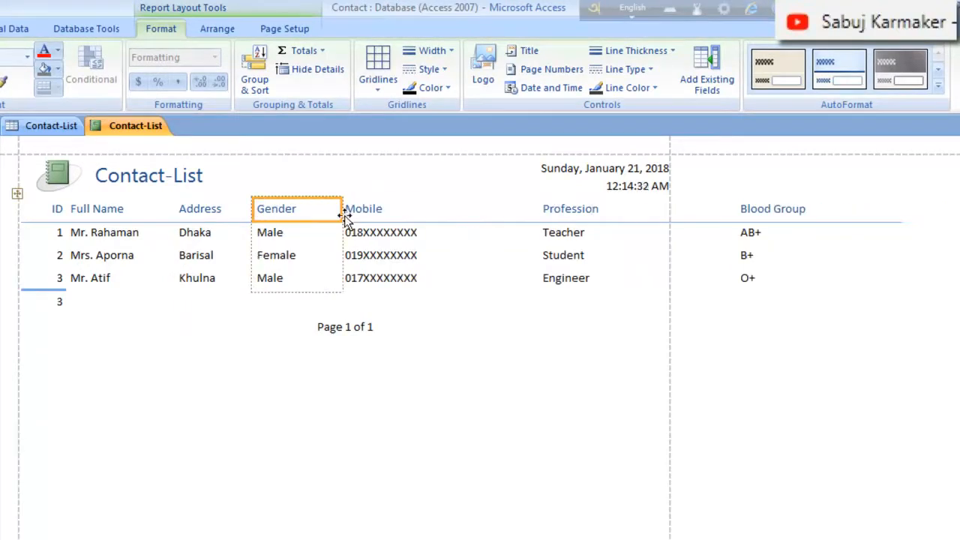
{"action": "left_click", "coordinate": [447, 213]}
{"action": "left_click_drag", "start_coordinate": [535, 208], "coordinate": [439, 212]}
{"action": "left_click", "coordinate": [554, 209]}
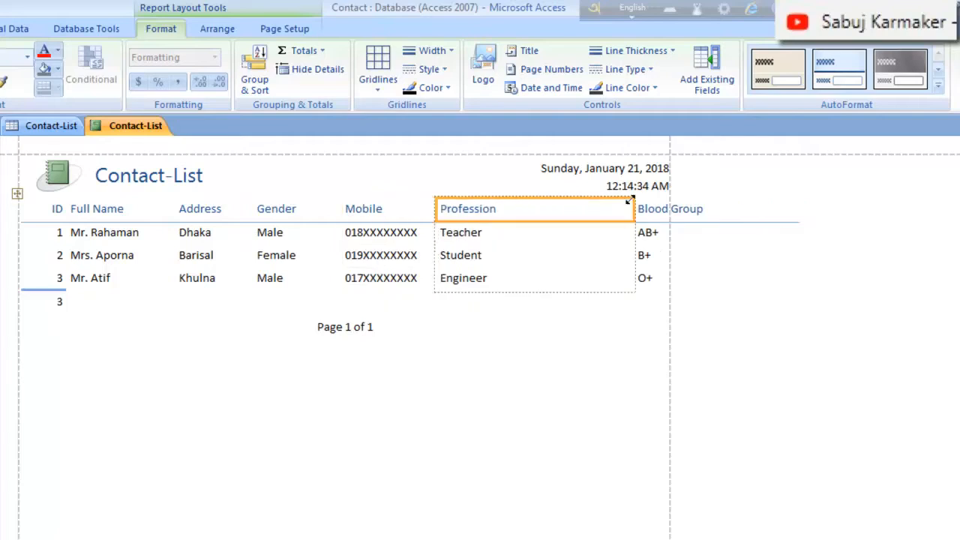
{"action": "left_click_drag", "start_coordinate": [635, 208], "coordinate": [527, 218]}
{"action": "left_click", "coordinate": [560, 383]}
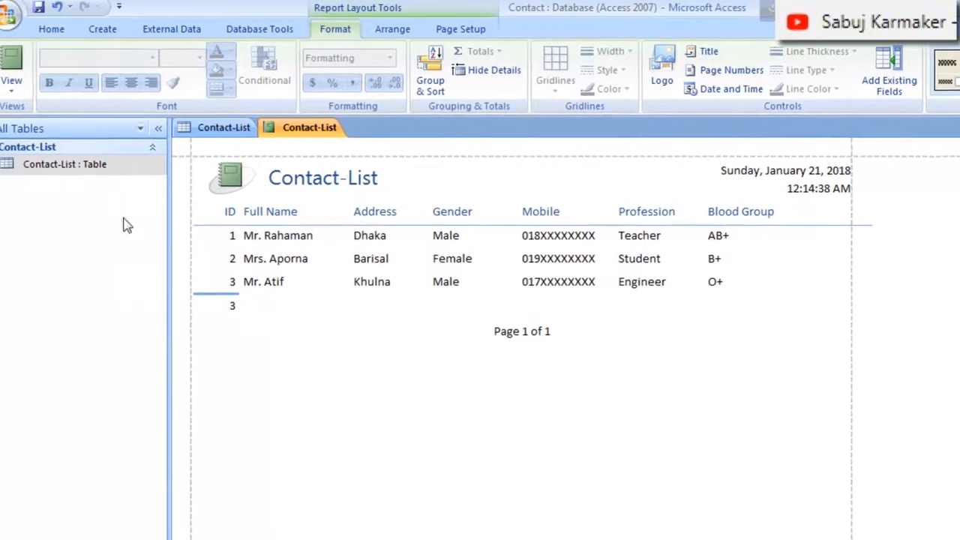
Save the report under the name Contact-List and open it from the list of database objects
{"action": "left_click", "coordinate": [39, 7]}
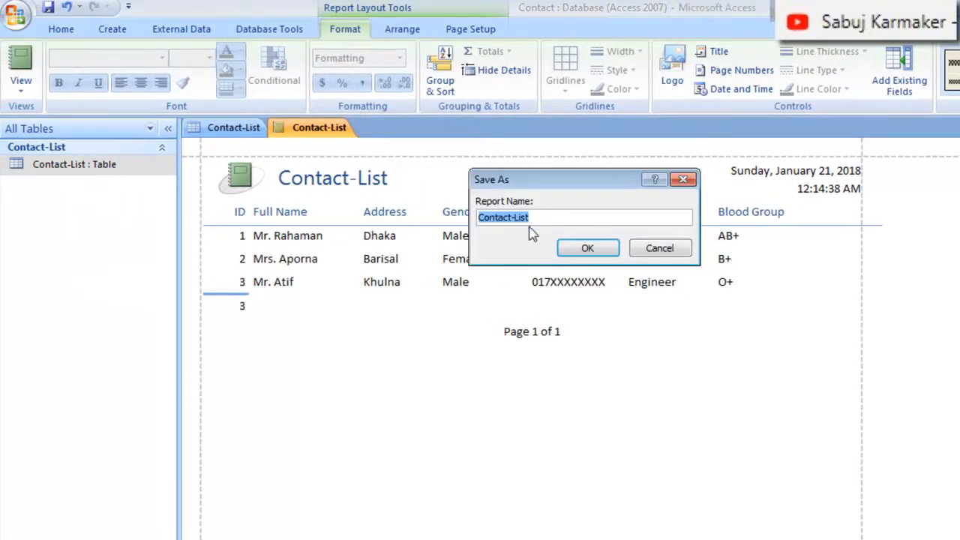
{"action": "left_click", "coordinate": [600, 250]}
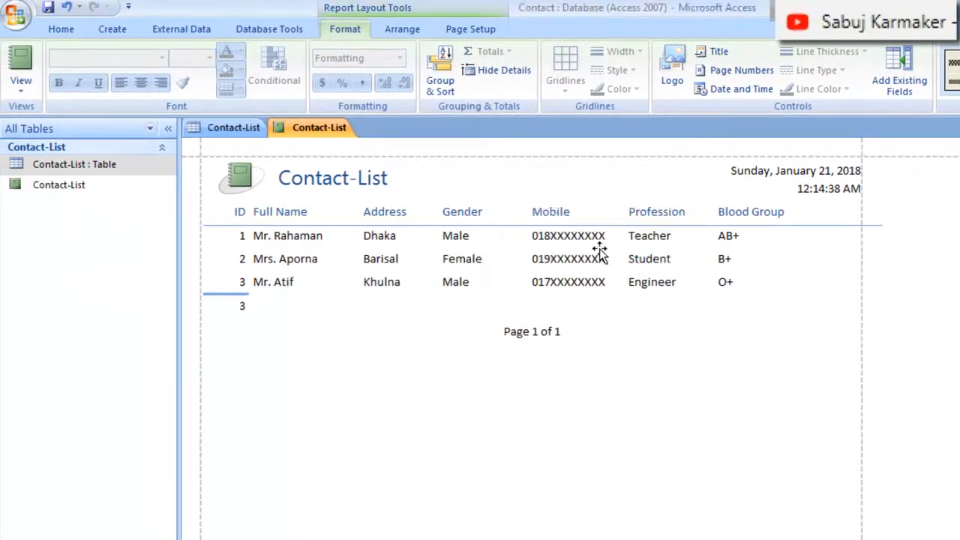
{"action": "double_click", "coordinate": [73, 192]}
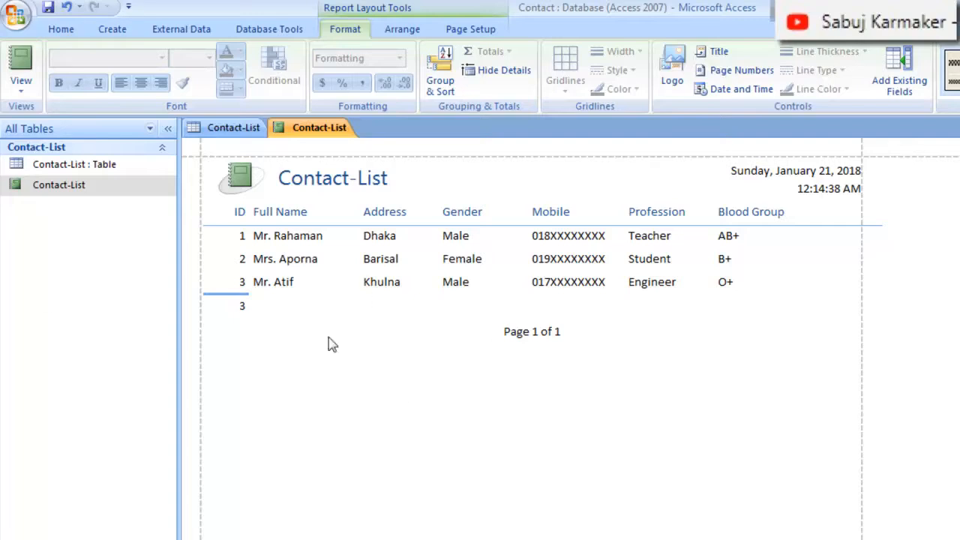
Show the Contact-List report in Print Preview and examine how its records are laid out on the page
{"action": "left_click", "coordinate": [15, 14]}
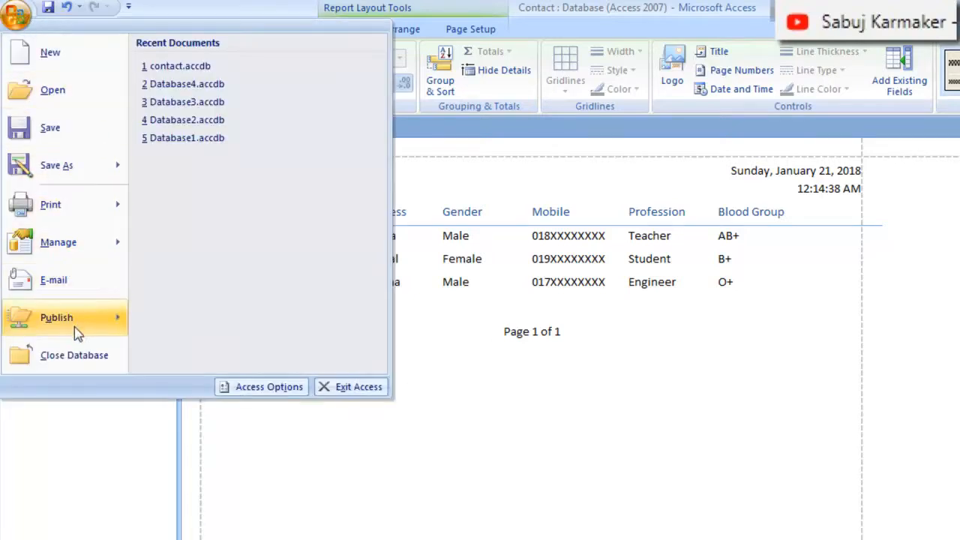
{"action": "mouse_move", "coordinate": [60, 215]}
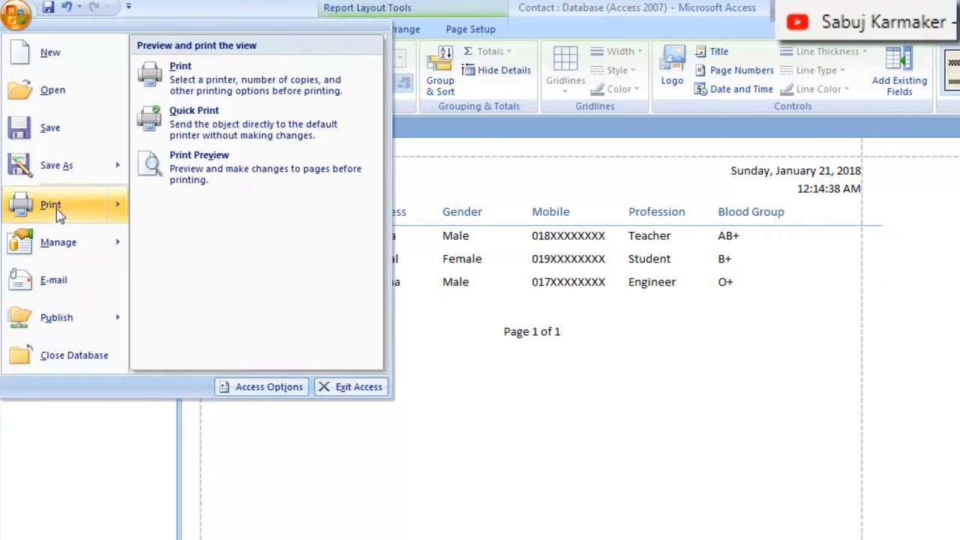
{"action": "left_click", "coordinate": [214, 172]}
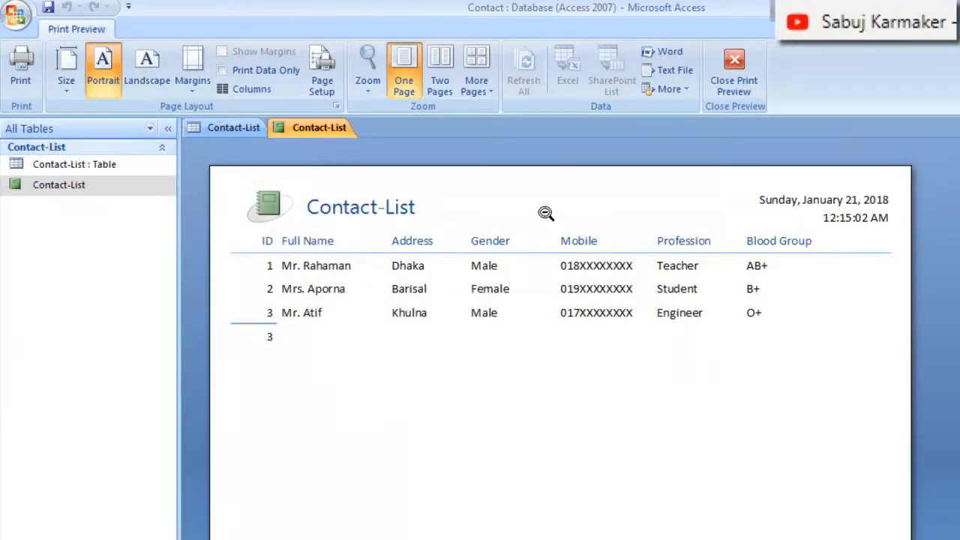
{"action": "left_click", "coordinate": [451, 341]}
{"action": "left_click", "coordinate": [623, 288]}
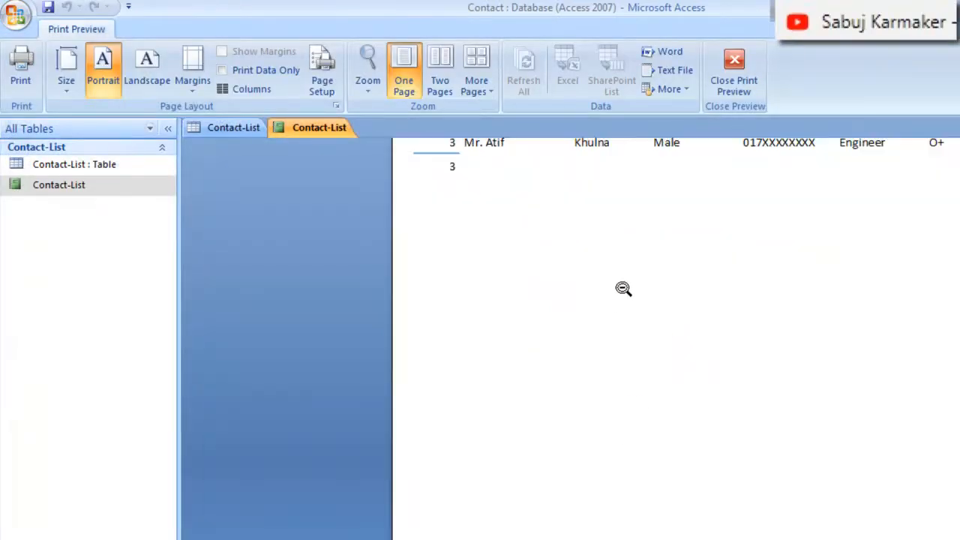
{"action": "scroll", "coordinate": [585, 330], "scroll_direction": "up", "scroll_amount": 3}
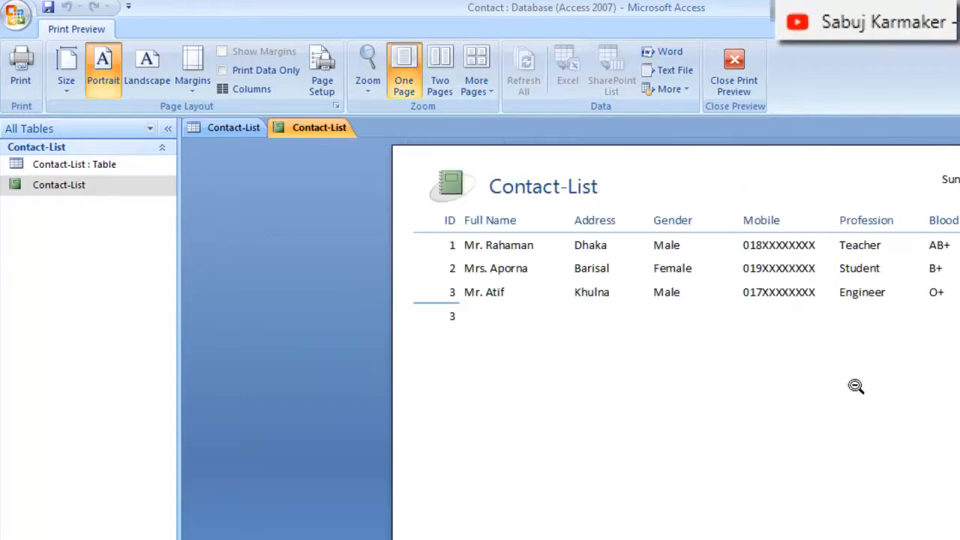